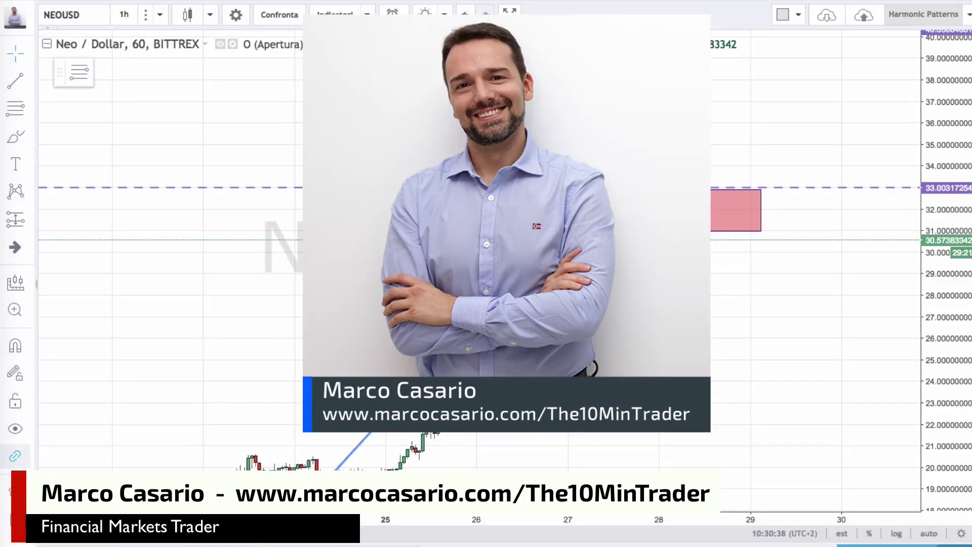
Step: Pan the hourly chart back to show the rally from the 18th onward
key(super+space)
key(Escape)
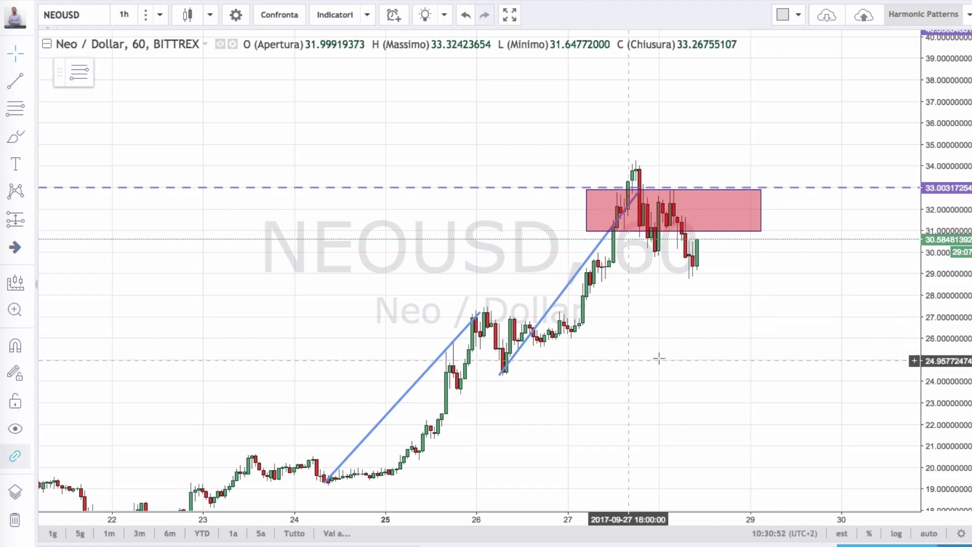
drag(657, 354, 886, 366)
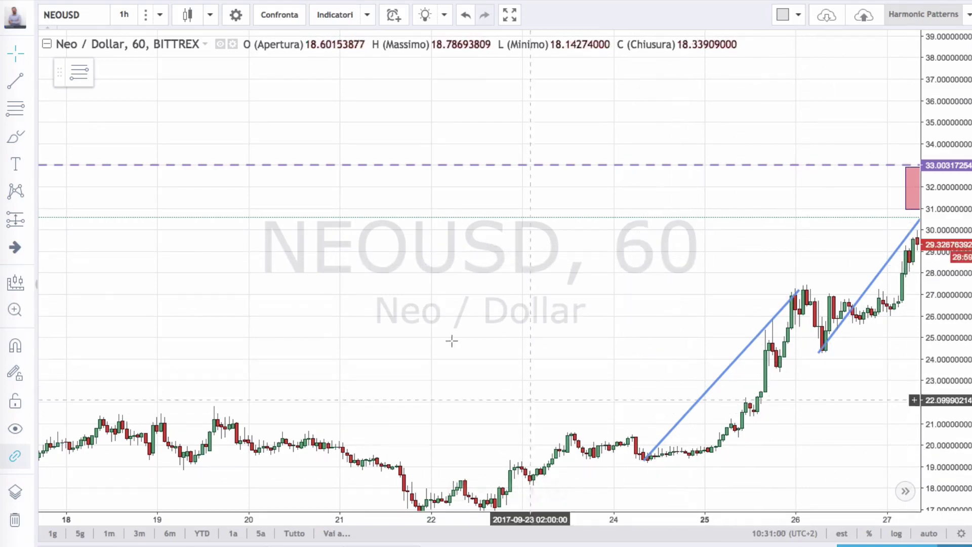
Step: Hand-write temporary A, B, C labels on the swings, then wipe them and return to the cursor
key(p)
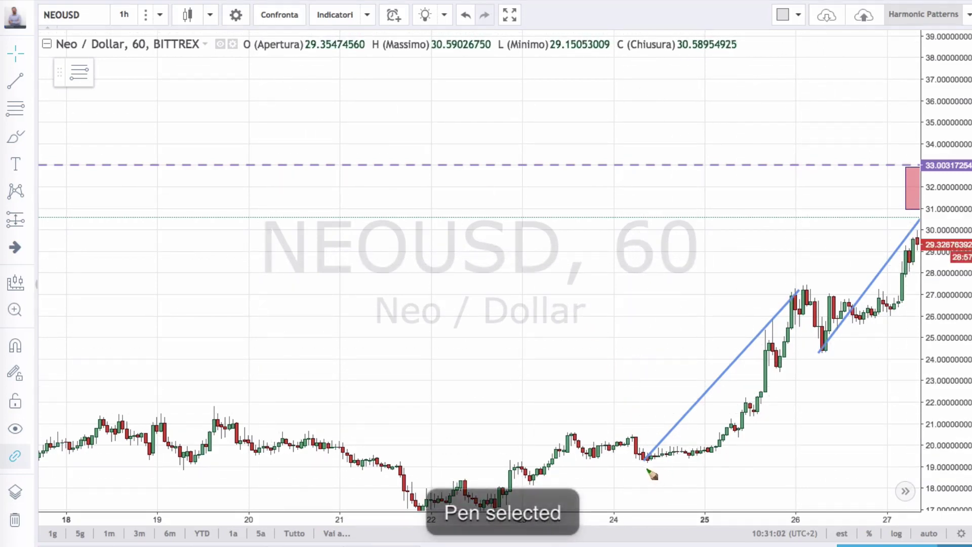
drag(645, 470, 661, 497)
drag(796, 273, 798, 284)
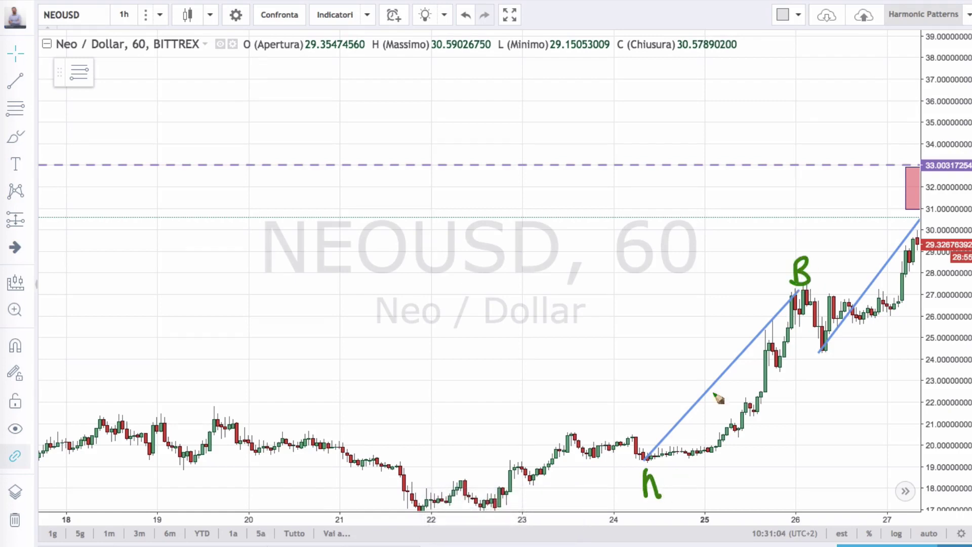
drag(834, 363, 847, 375)
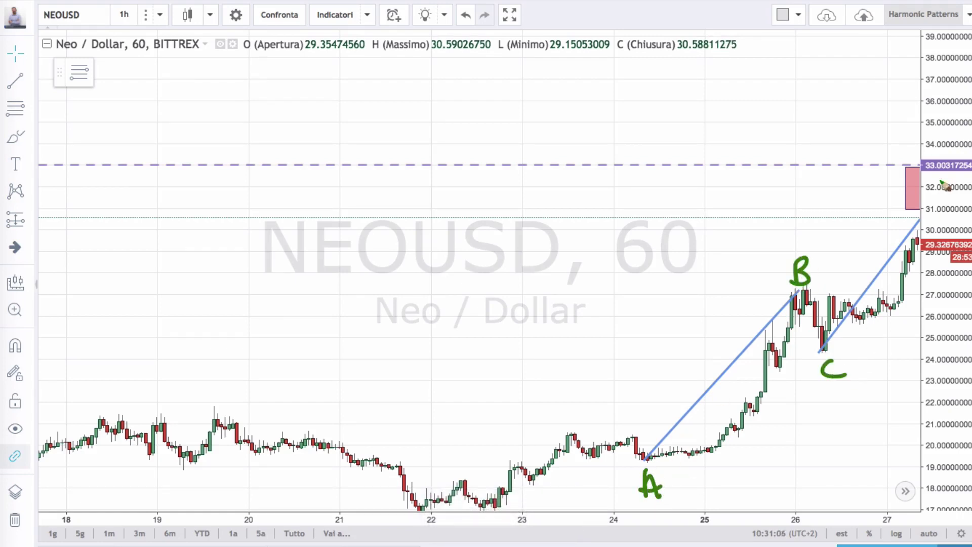
key(Delete)
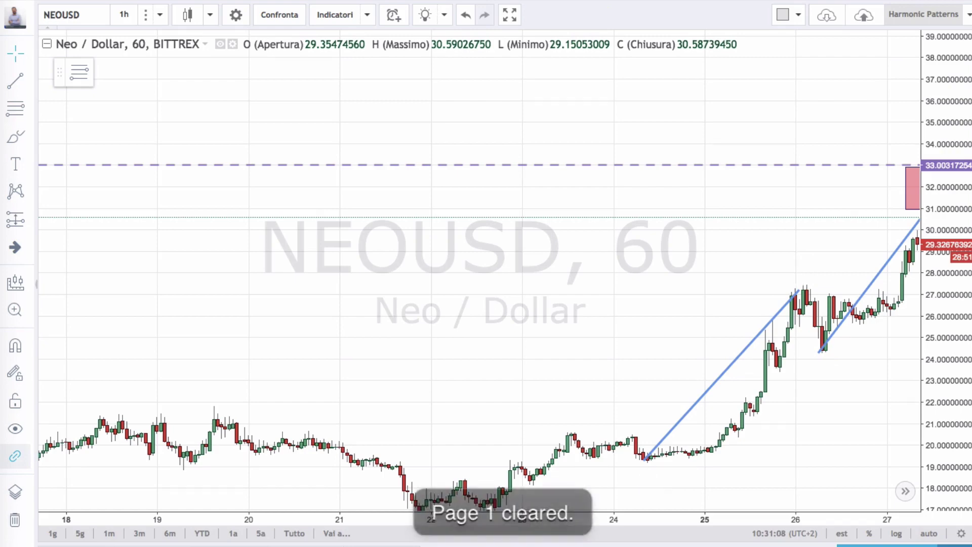
key(Escape)
Step: Draw a Fibonacci extension on the latest swing and widen the red rectangle leftward around 1.618
click(19, 114)
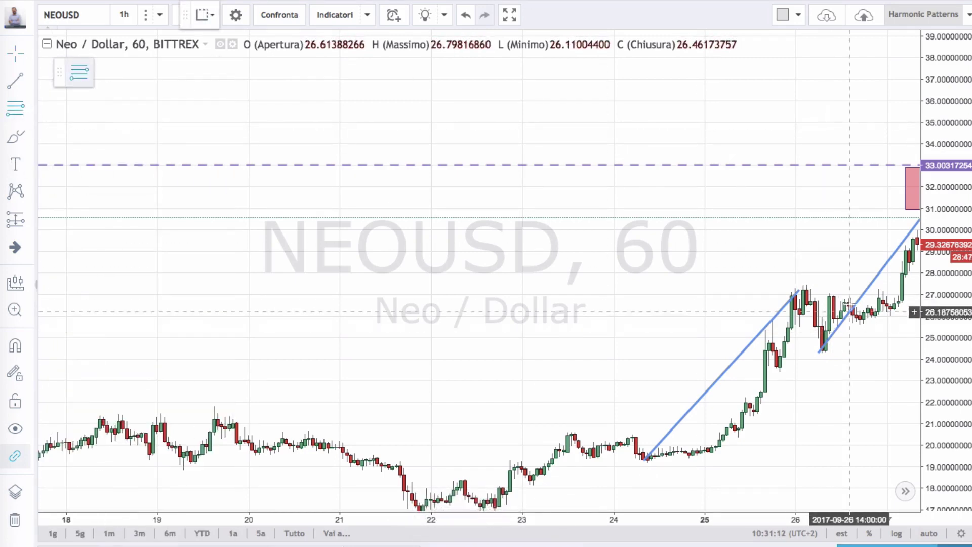
click(829, 286)
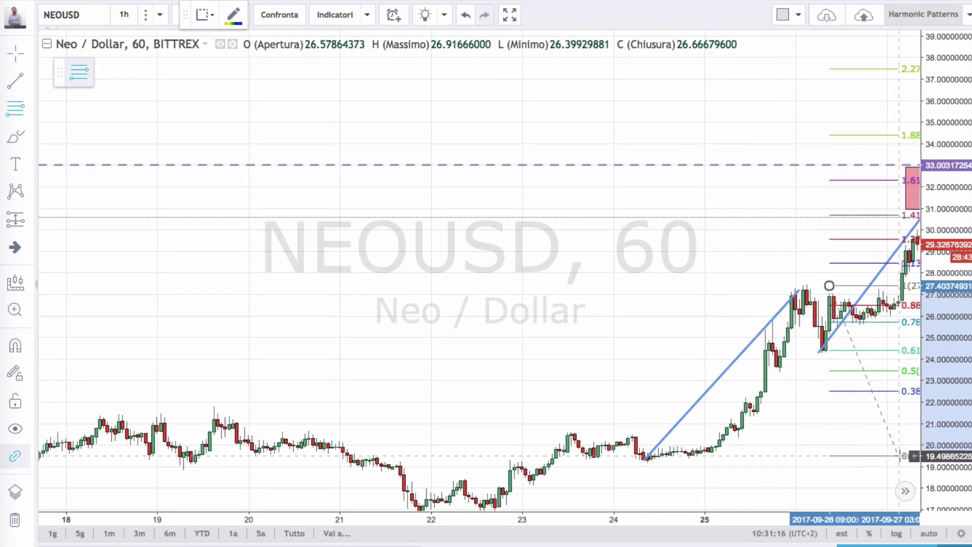
click(890, 459)
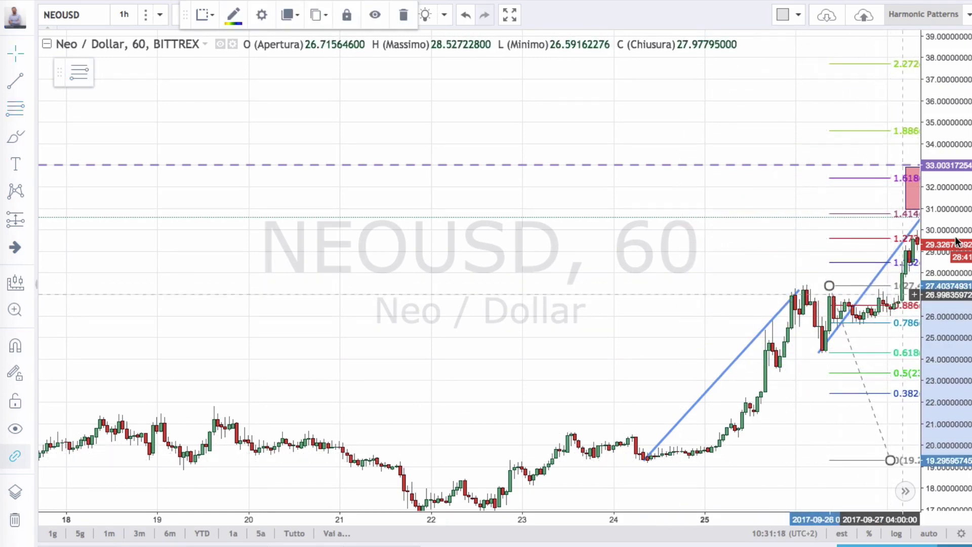
mouse_move(910, 188)
mouse_move(874, 214)
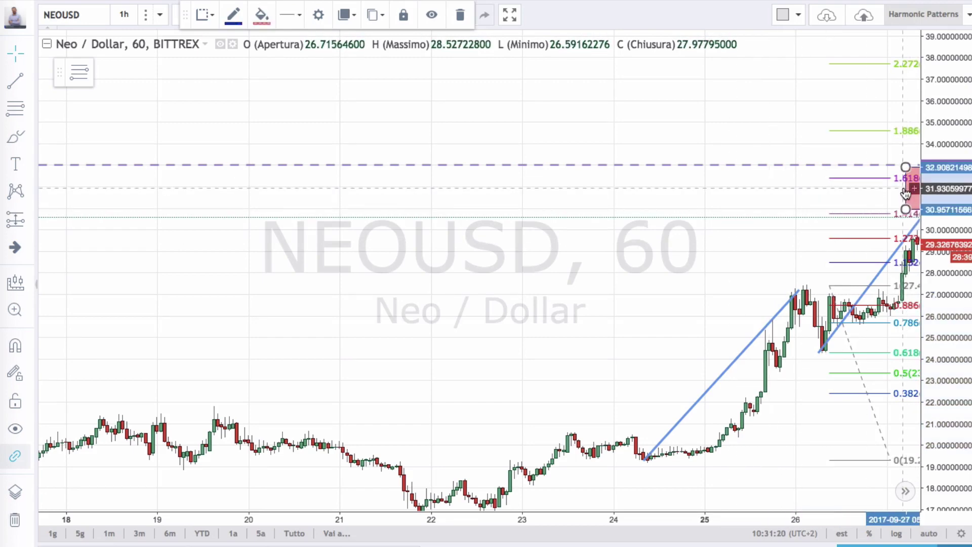
drag(910, 196, 822, 191)
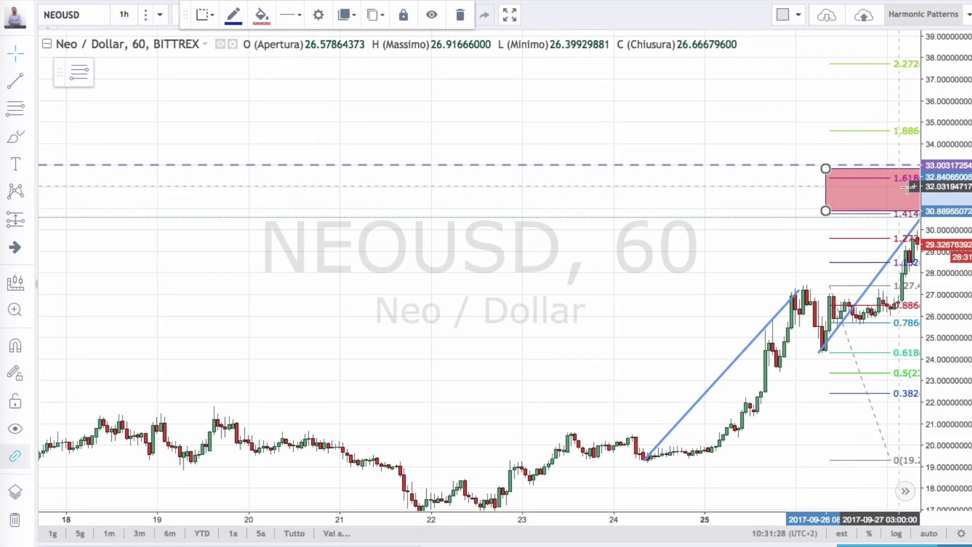
key(p)
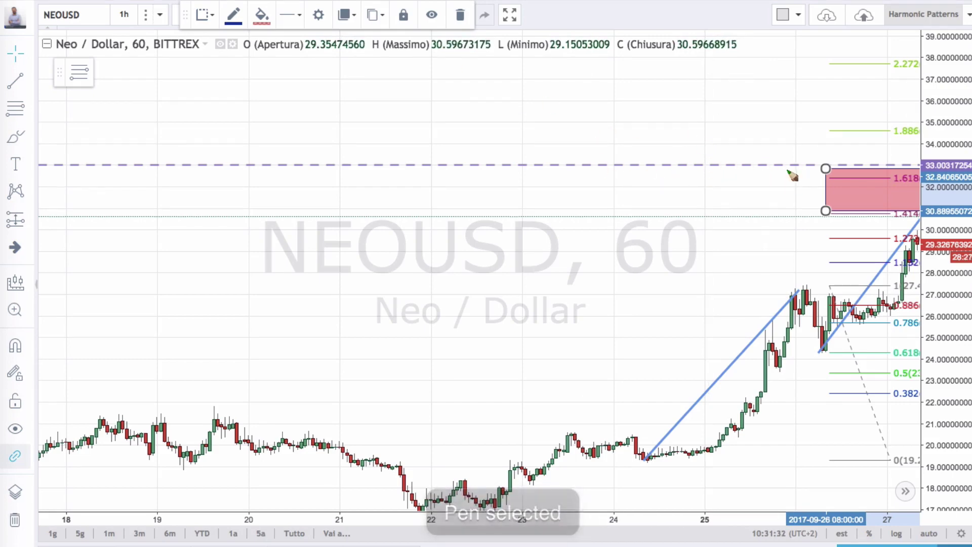
mouse_move(525, 139)
mouse_down()
mouse_move(520, 154)
mouse_move(627, 162)
mouse_up()
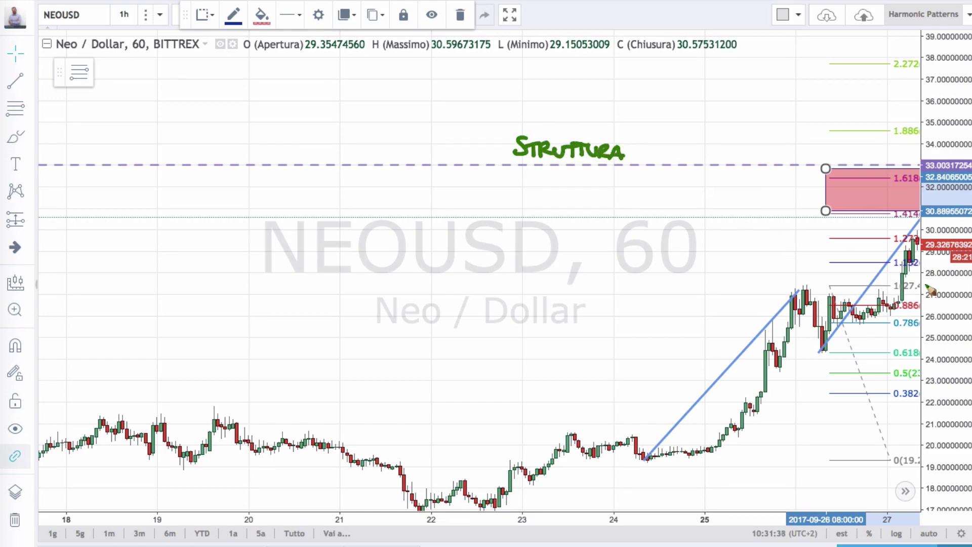
mouse_move(864, 174)
mouse_down()
mouse_move(843, 201)
mouse_move(892, 178)
mouse_move(888, 196)
mouse_up()
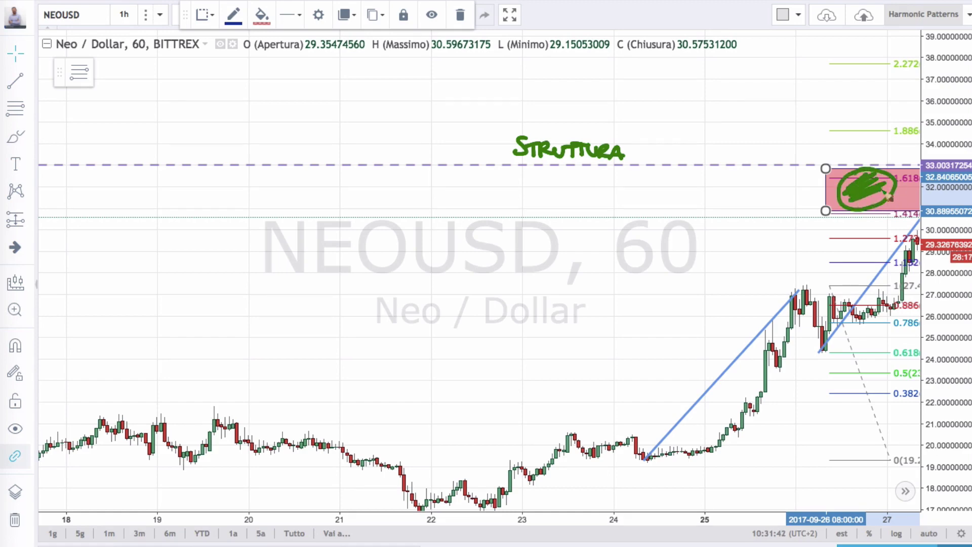
mouse_move(549, 127)
mouse_down()
mouse_move(629, 178)
mouse_move(524, 132)
mouse_up()
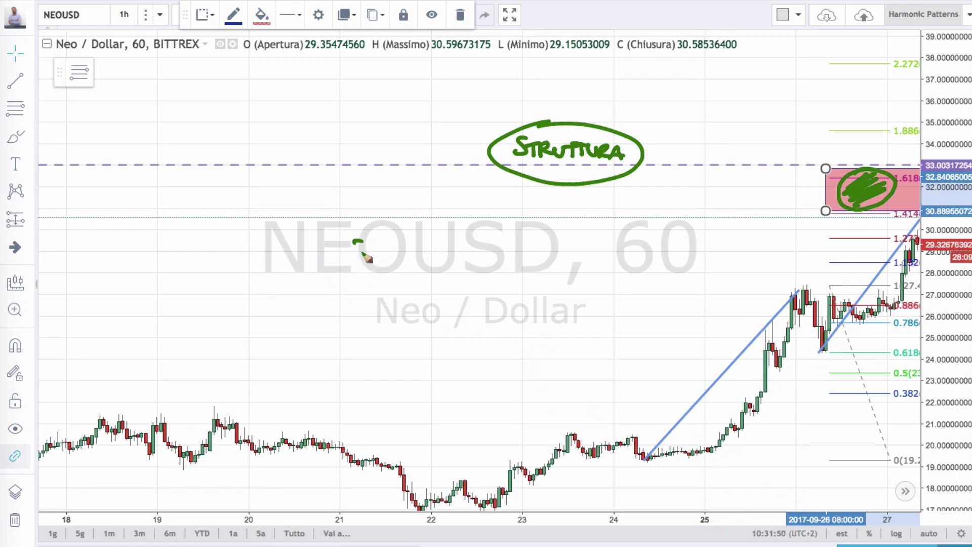
mouse_move(363, 252)
mouse_down()
mouse_move(380, 260)
mouse_move(387, 250)
mouse_up()
drag(422, 232, 412, 279)
drag(421, 273, 425, 280)
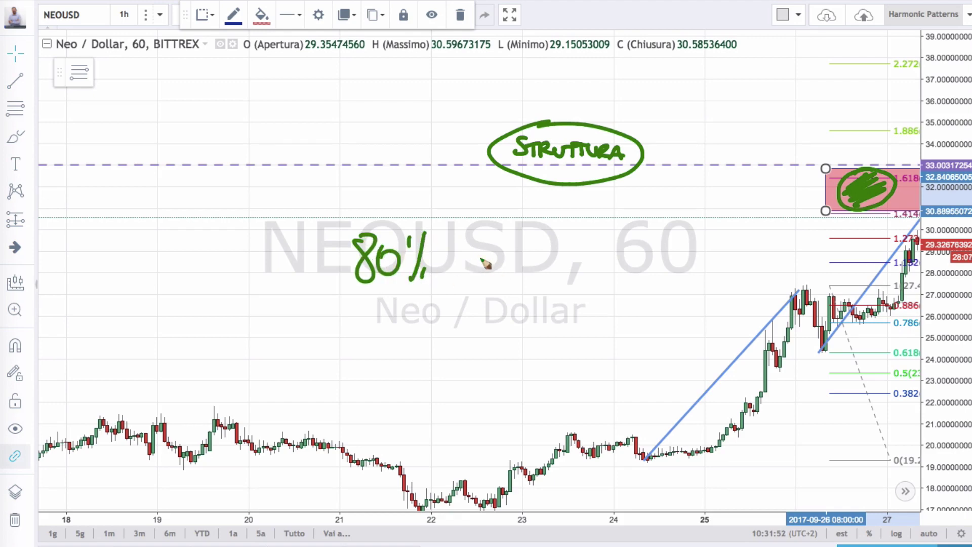
drag(494, 276, 511, 268)
click(485, 235)
mouse_move(543, 238)
mouse_down()
mouse_move(557, 239)
mouse_move(565, 276)
mouse_move(590, 273)
mouse_up()
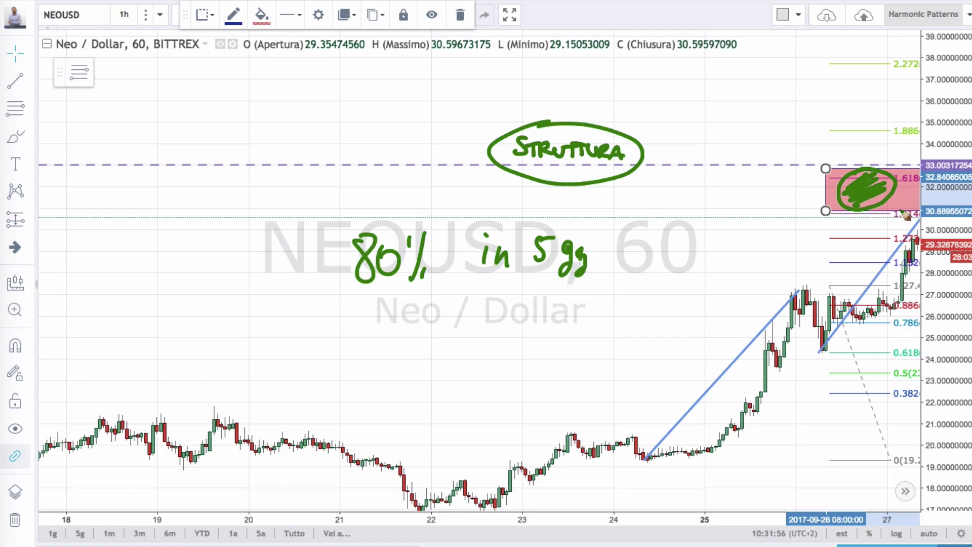
key(ctrl+shift+c)
key(ctrl+shift+a)
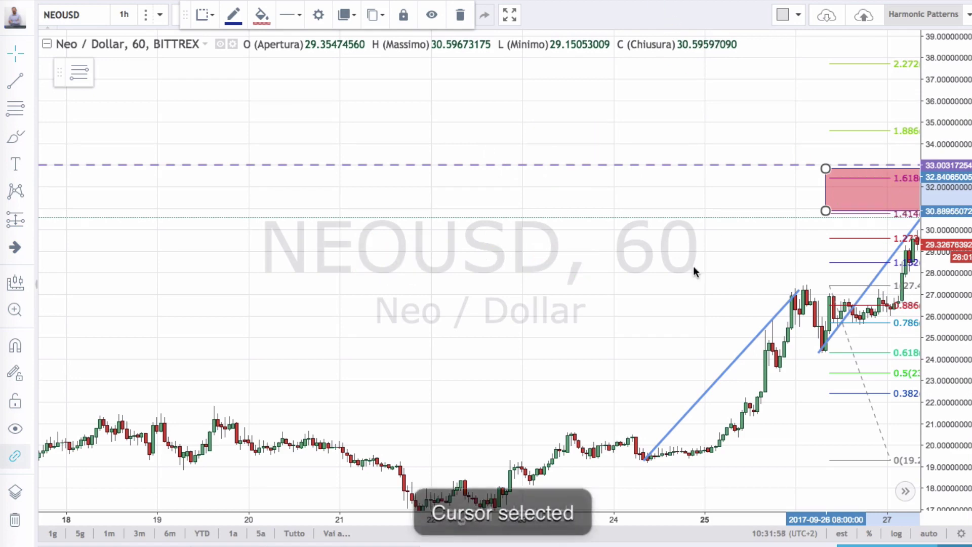
Step: Delete the Fibonacci extension and pan so the latest candles are centred with room after them
mouse_move(703, 251)
mouse_down()
mouse_move(687, 270)
mouse_move(514, 276)
mouse_up()
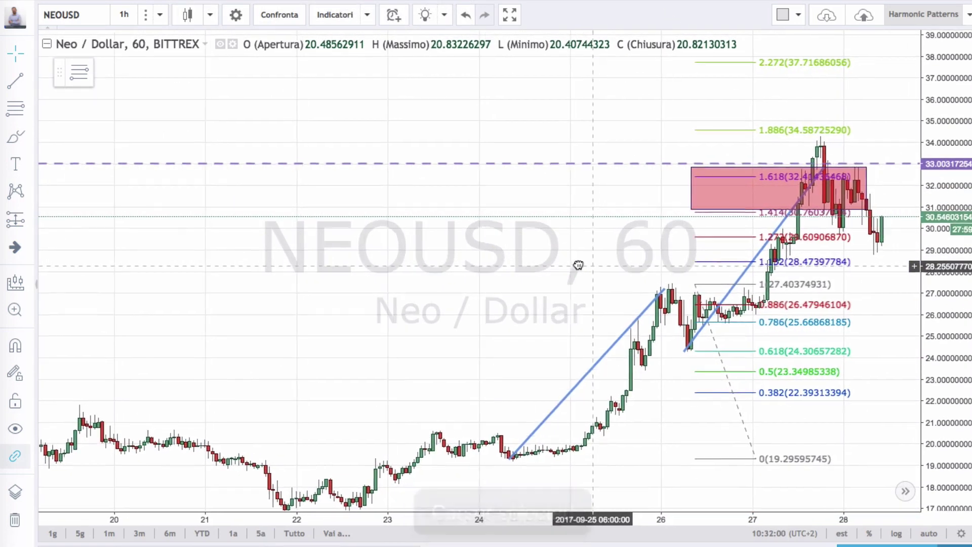
click(816, 248)
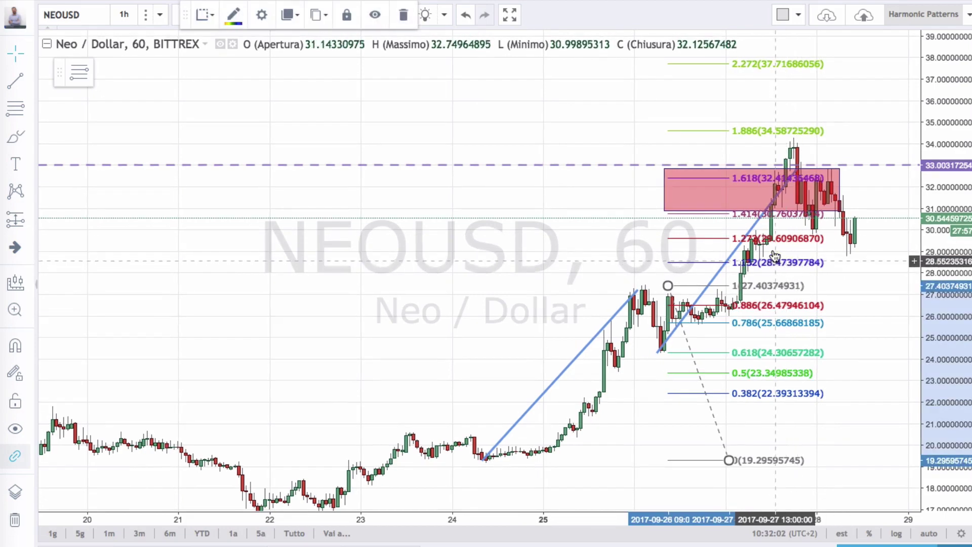
key(Delete)
drag(545, 236, 451, 230)
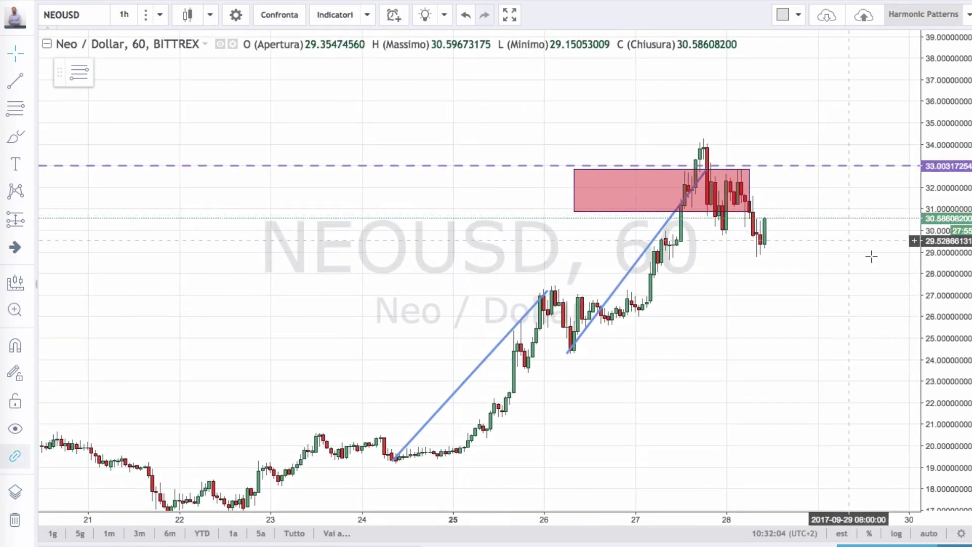
drag(749, 319, 699, 305)
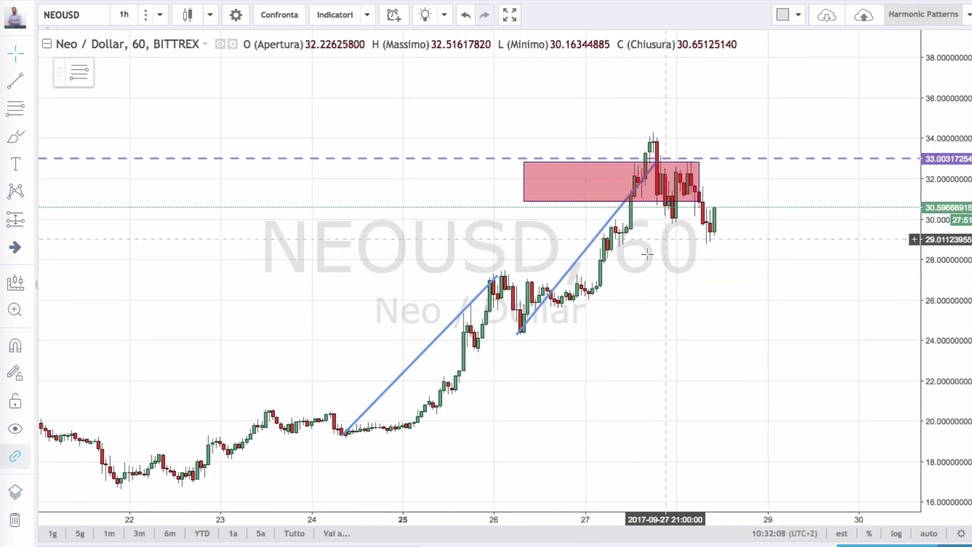
drag(631, 305, 571, 347)
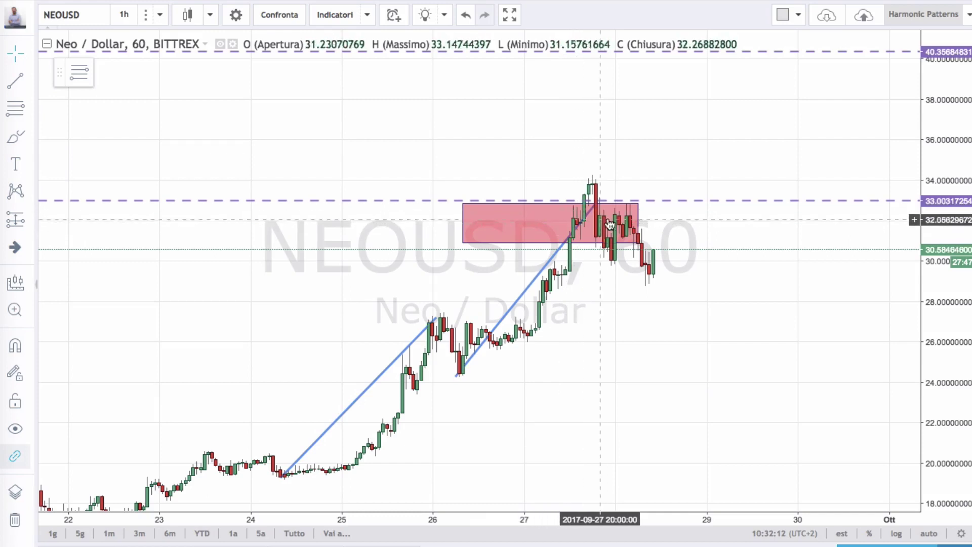
Step: Circle the peak candle in green and draw an arrow to a handwritten '33 $' note
key(p)
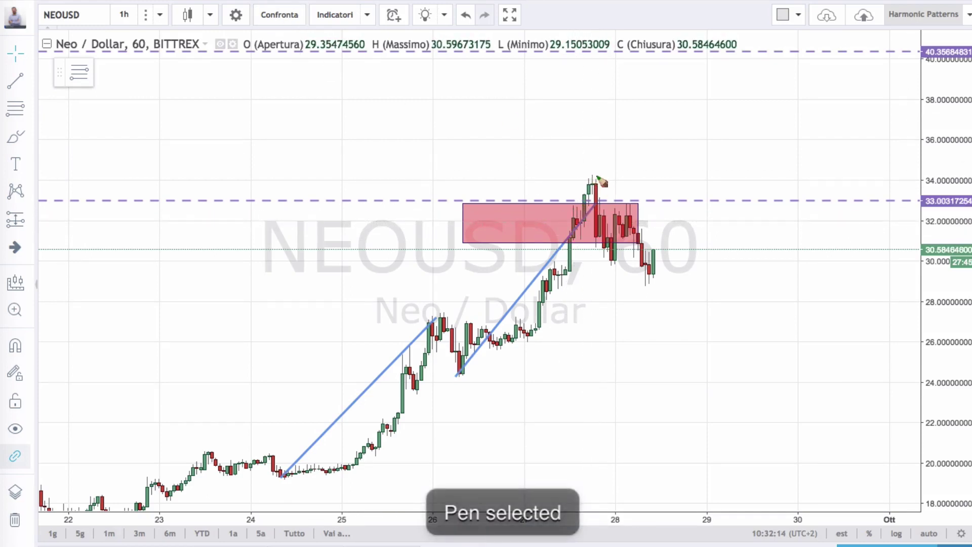
mouse_move(598, 178)
mouse_down()
mouse_move(575, 198)
mouse_move(593, 170)
mouse_up()
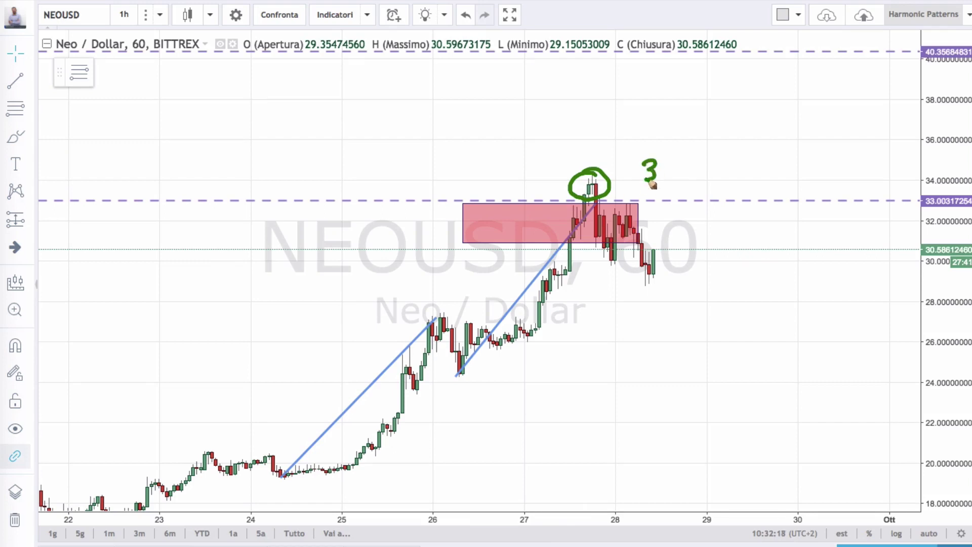
drag(690, 180, 688, 184)
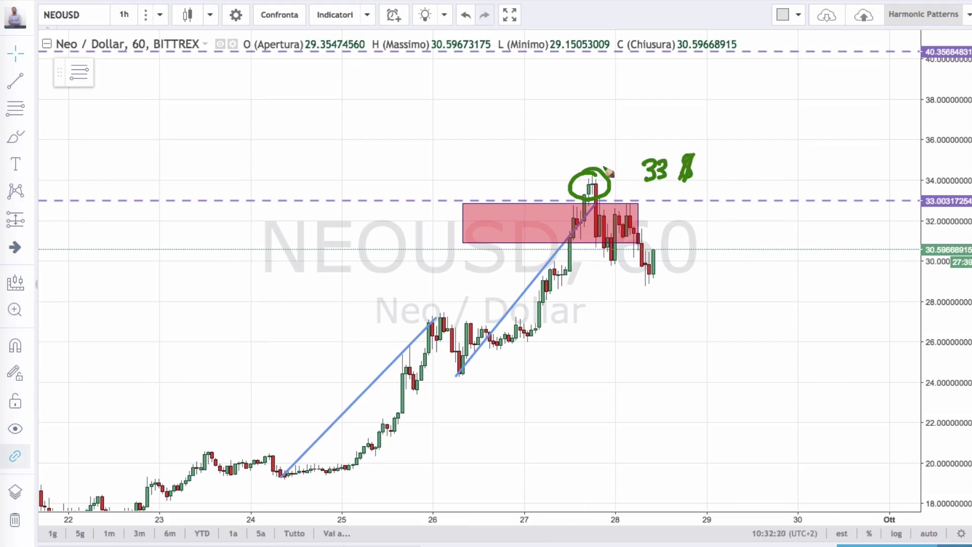
drag(586, 158, 611, 163)
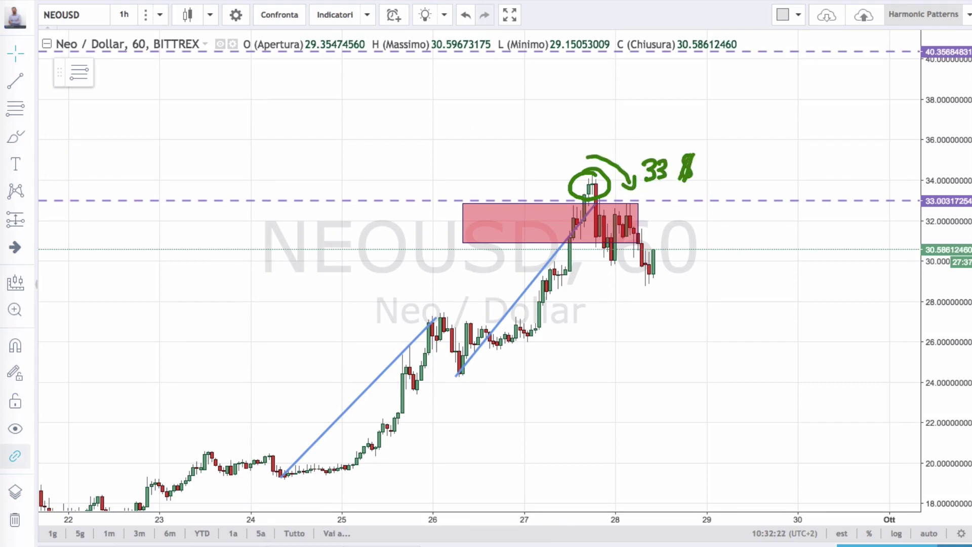
key(Escape)
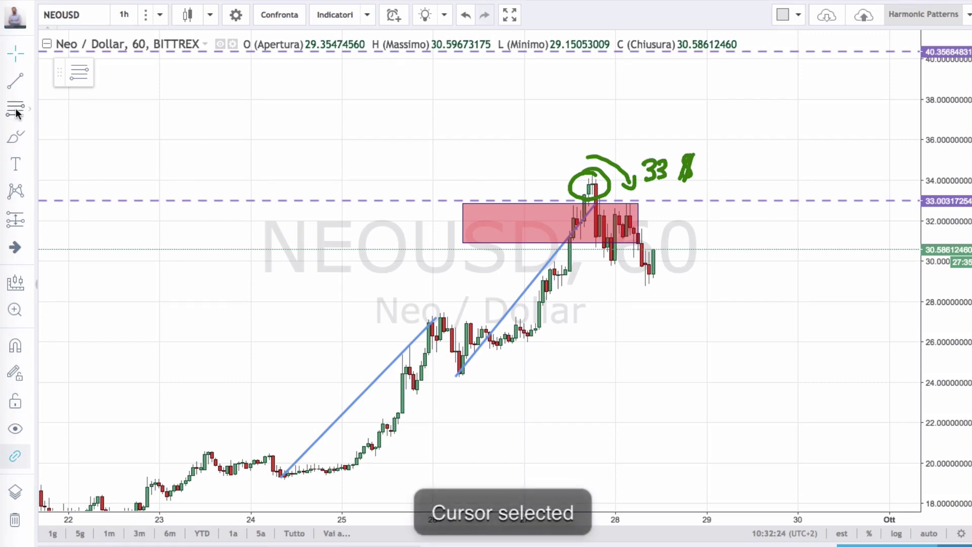
Step: Draw a Fibonacci retracement from the 24.21 low to the 34.11 high and erase the green peak notes
click(15, 109)
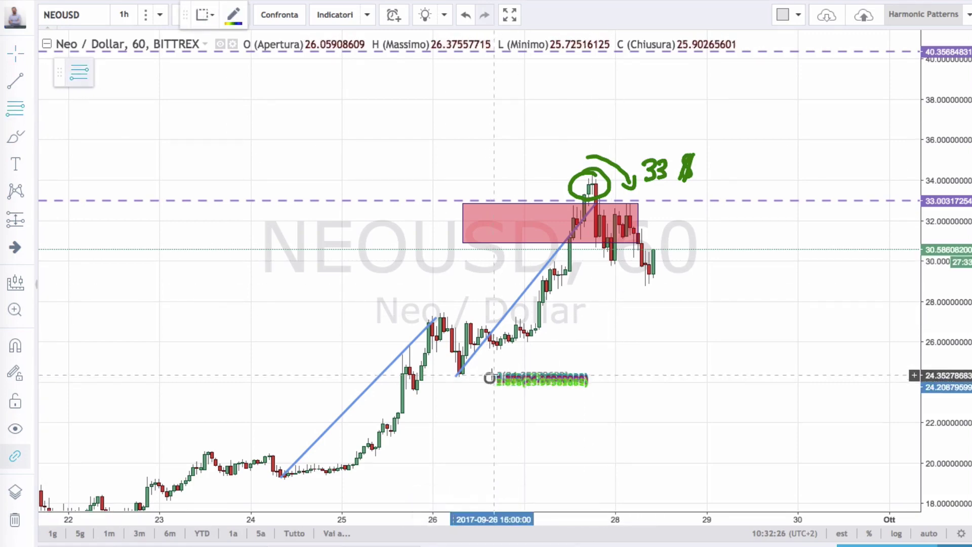
click(490, 377)
click(760, 178)
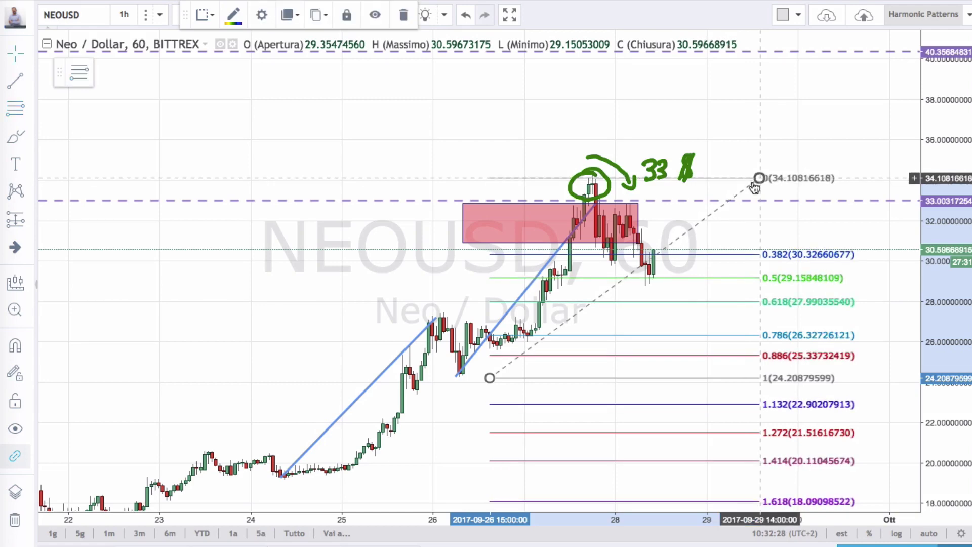
key(Delete)
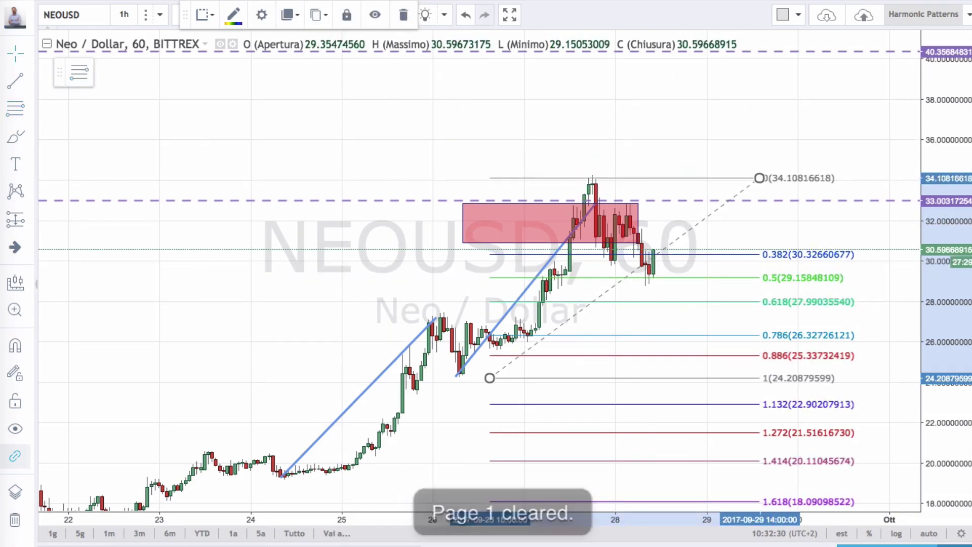
key(p)
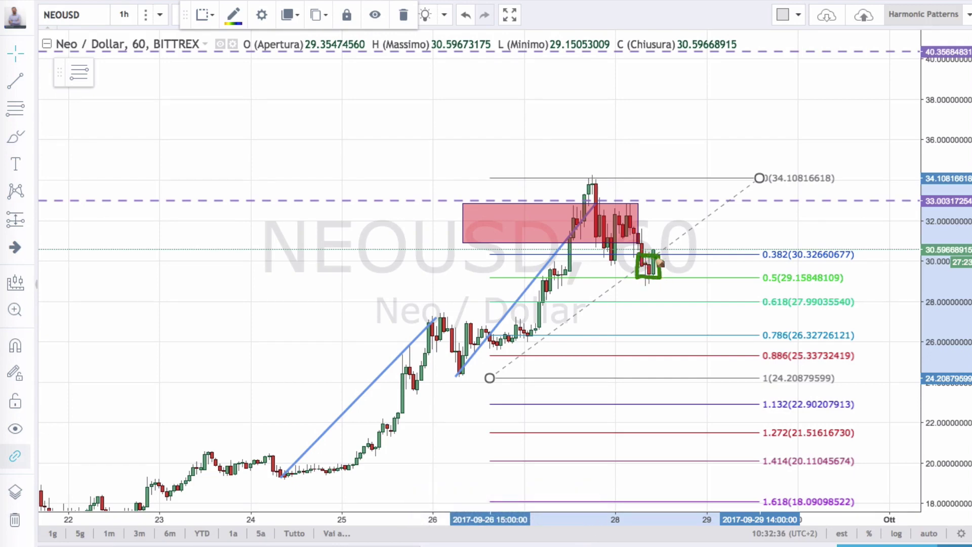
Step: Finish the green scribble around the latest candles, then erase it and return to the pointer
drag(651, 273, 700, 251)
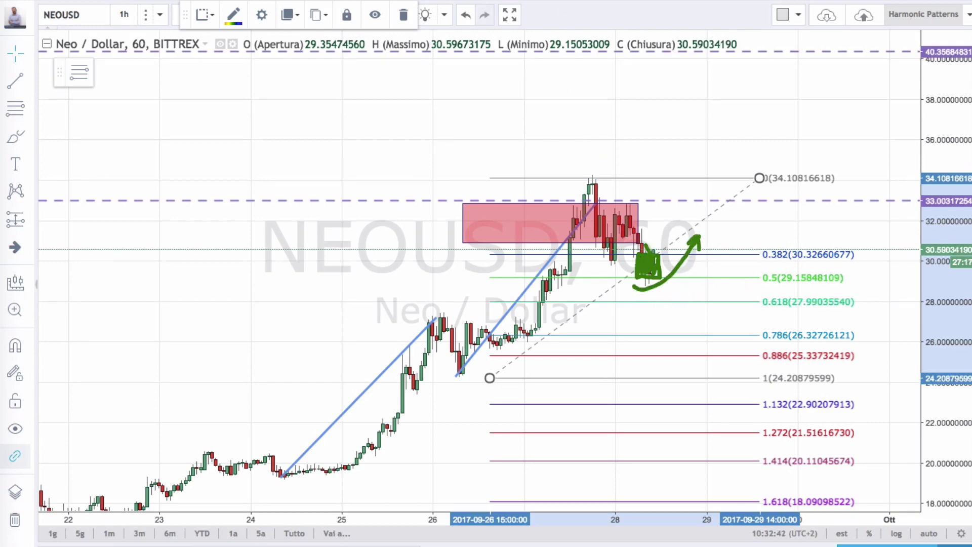
key(Delete)
key(Escape)
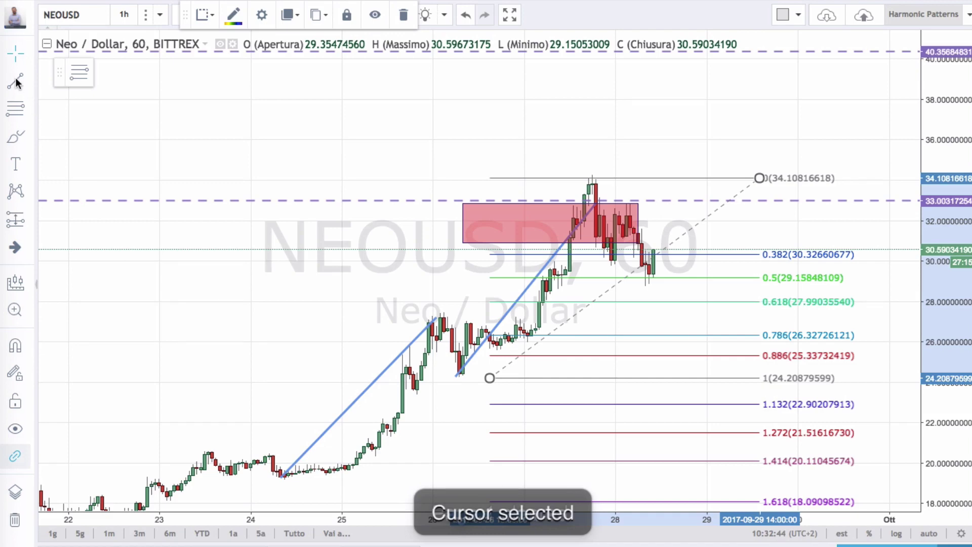
Step: Discard a stray short line, then move the blue trend line to run from the 29.25 low to 37.82
click(17, 82)
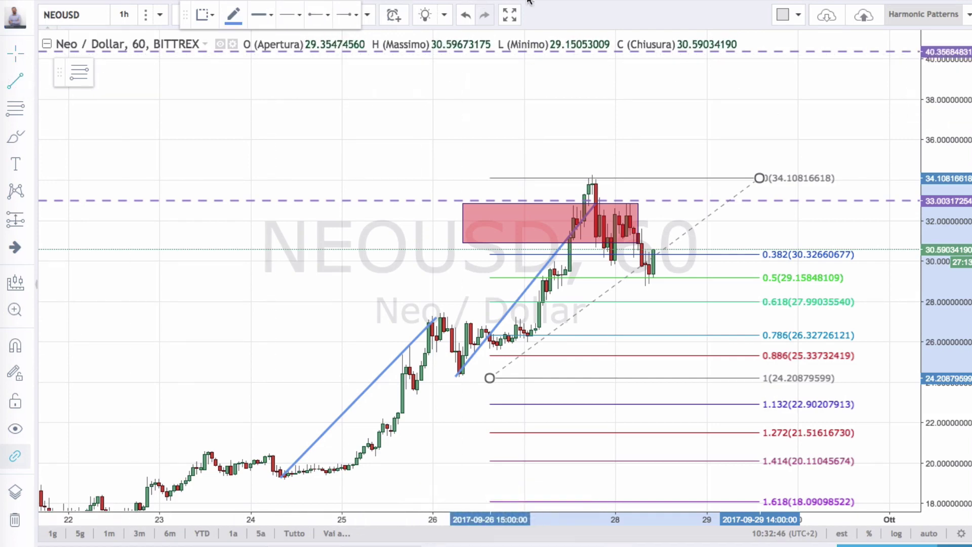
click(458, 102)
click(497, 117)
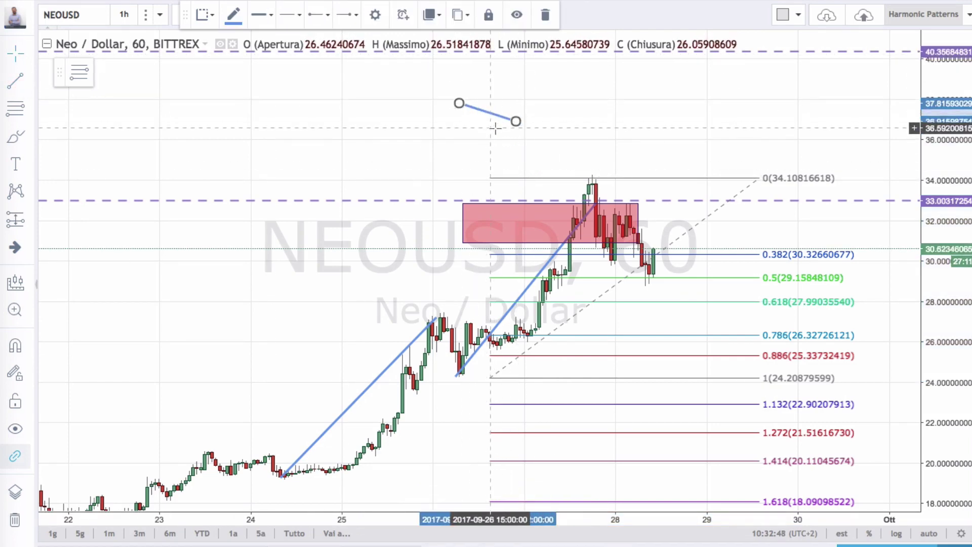
key(Delete)
click(540, 266)
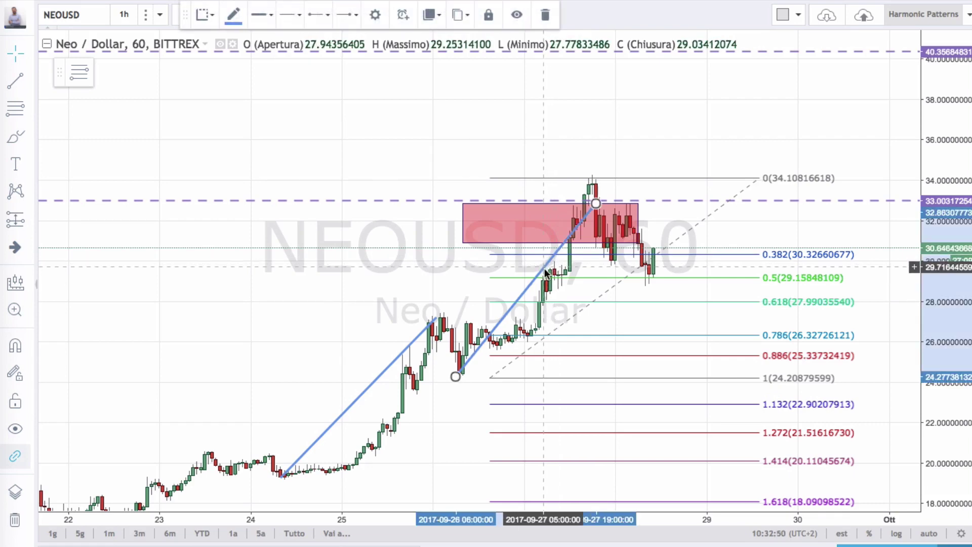
double_click(541, 266)
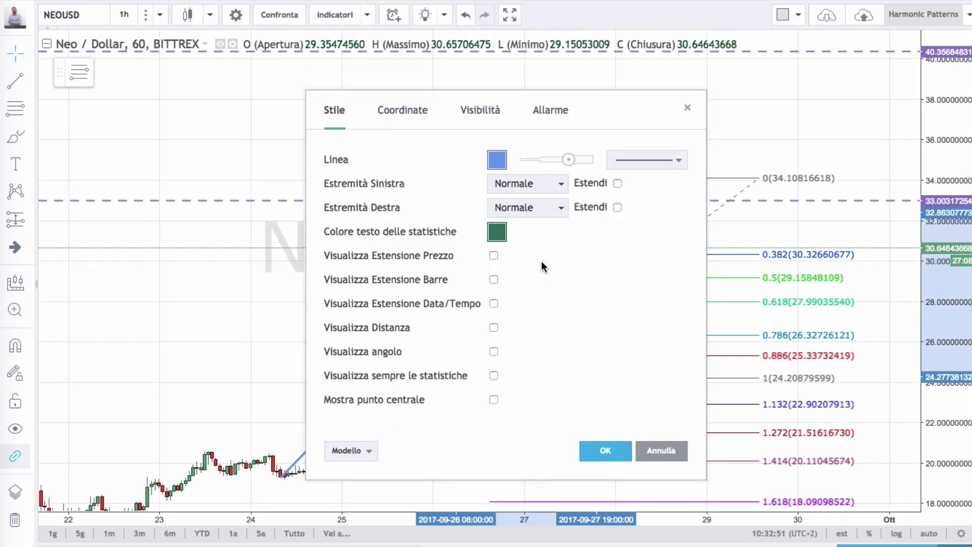
click(687, 108)
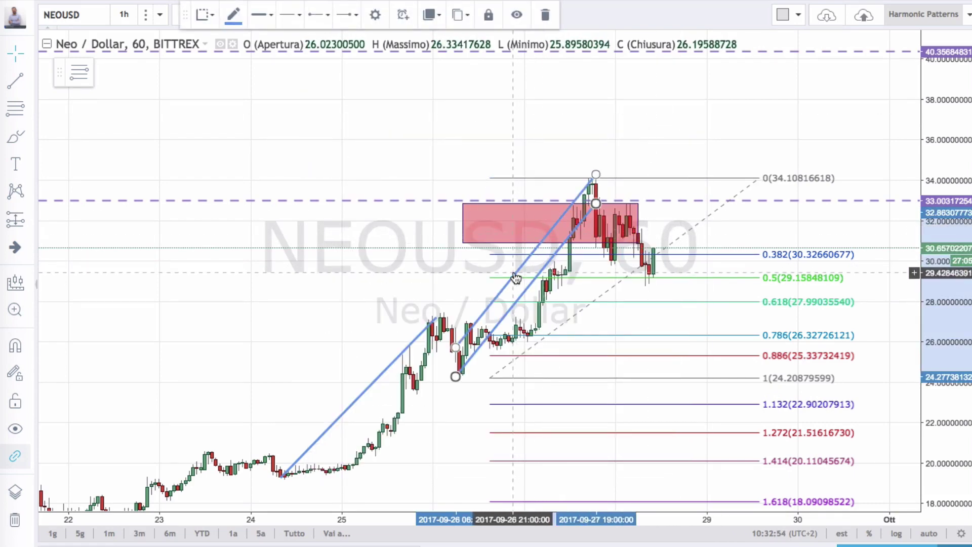
mouse_move(521, 304)
mouse_down()
mouse_move(670, 218)
mouse_move(714, 205)
mouse_up()
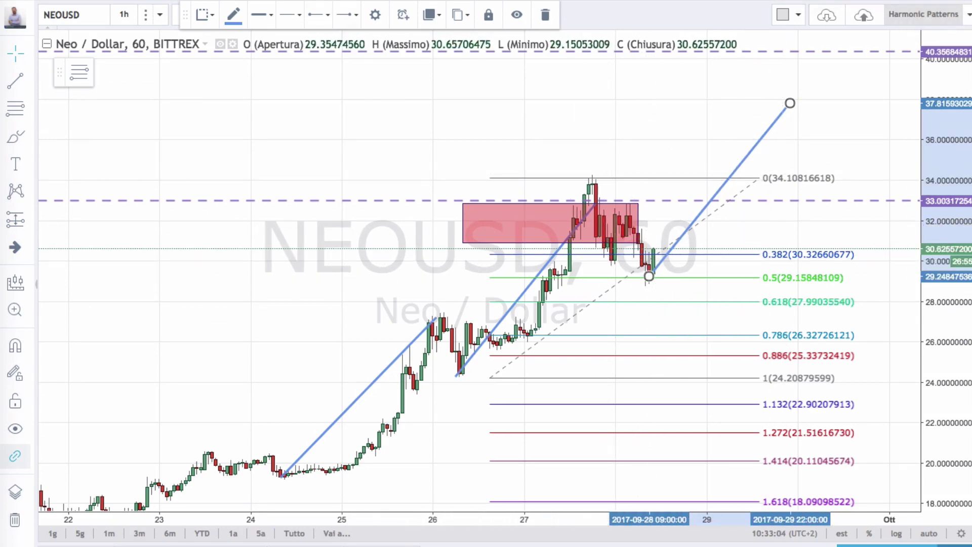
Step: Sketch a large green arrow sweeping up over the rally, then clear it
key(p)
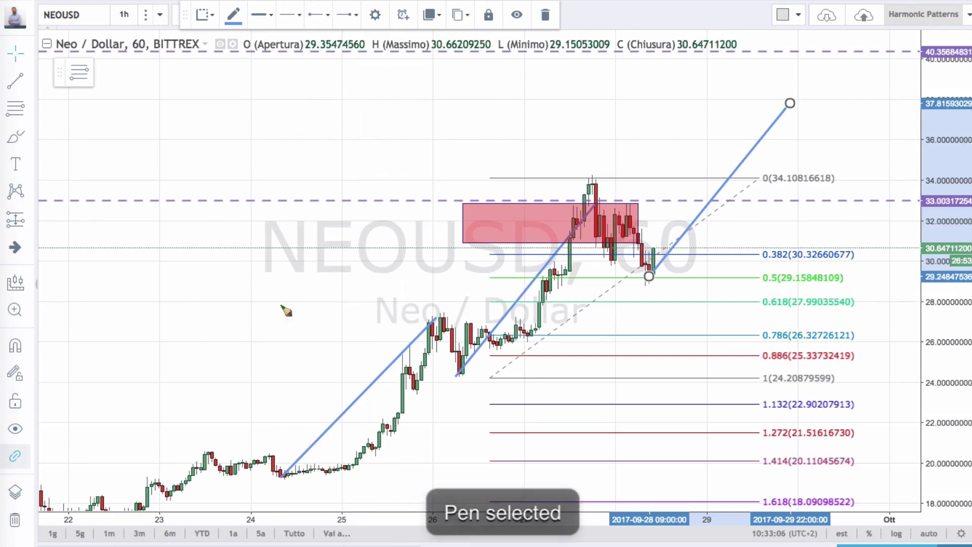
mouse_move(207, 414)
mouse_down()
mouse_move(576, 102)
mouse_move(572, 125)
mouse_up()
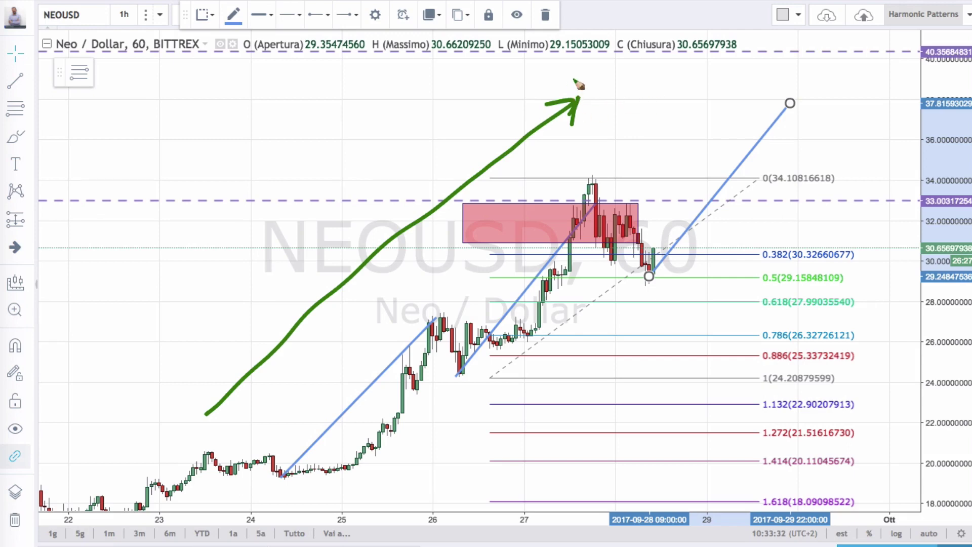
key(Escape)
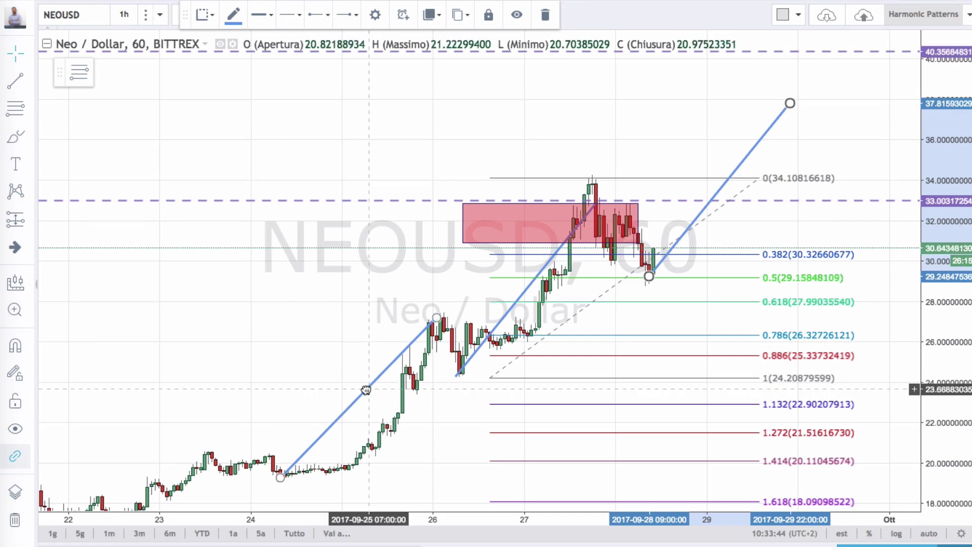
Step: Nudge the lower-left trend line along the rally and delete the old Fibonacci retracement
mouse_move(368, 392)
mouse_down()
mouse_move(542, 278)
mouse_move(384, 387)
mouse_up()
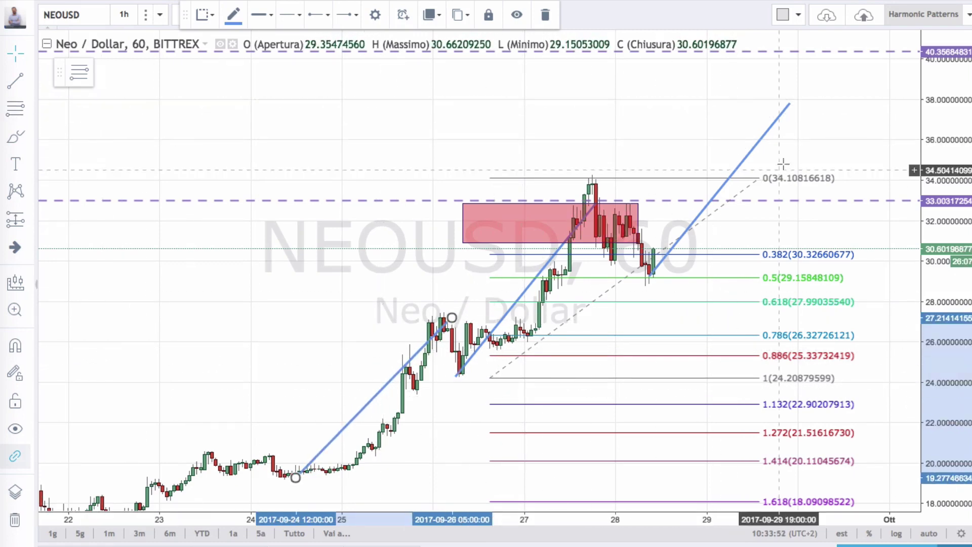
click(793, 178)
key(Delete)
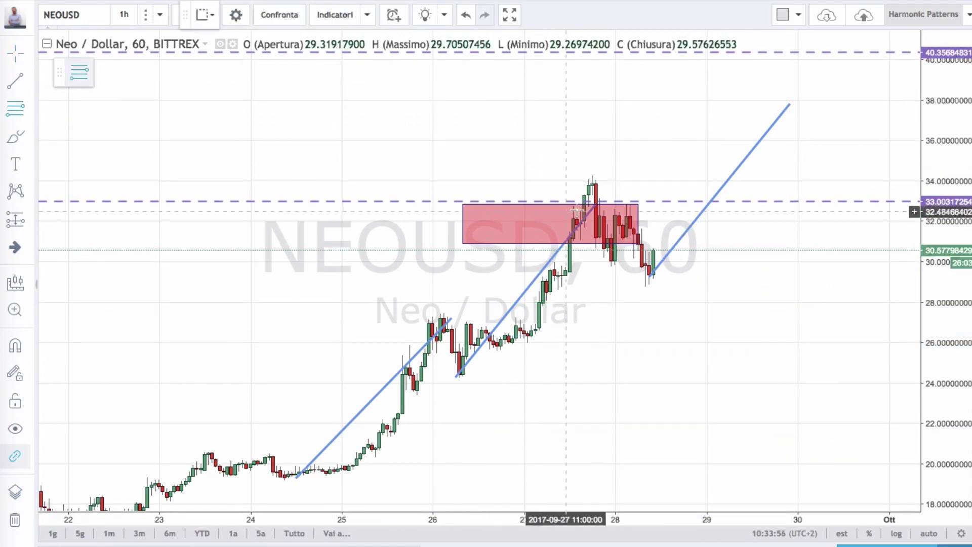
Step: Draw a new Fibonacci from the 34.25 peak to 24.24 and underline its 1.618 level in green
click(642, 176)
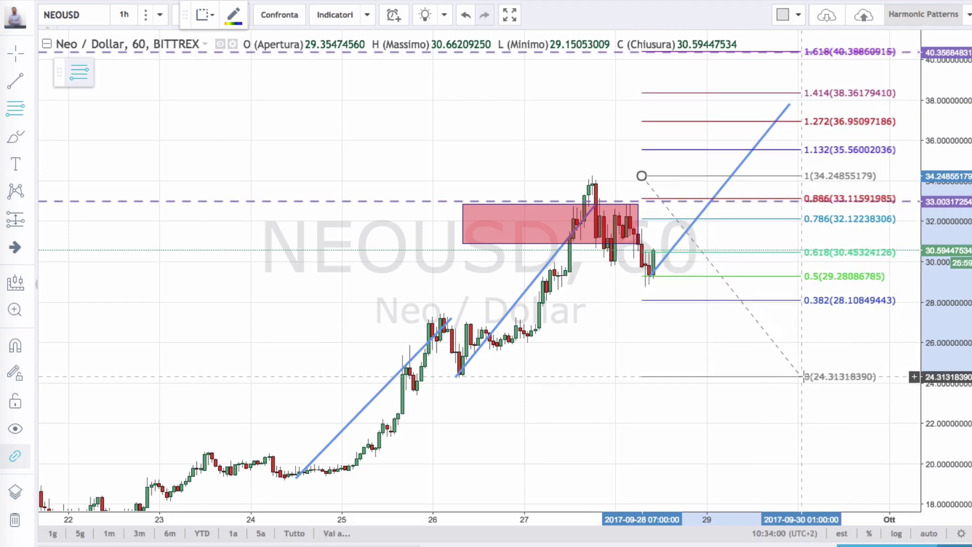
click(805, 378)
click(588, 133)
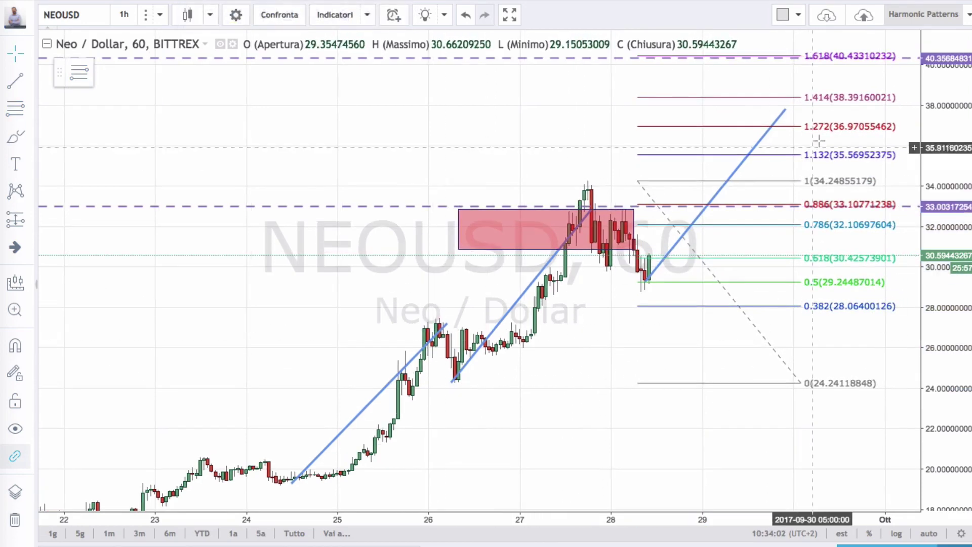
drag(514, 93, 489, 134)
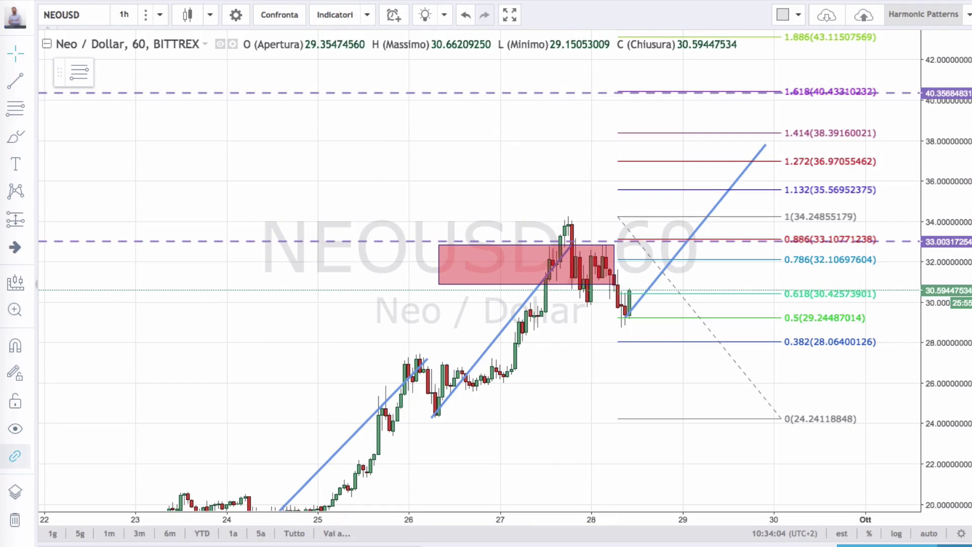
key(p)
drag(619, 89, 755, 88)
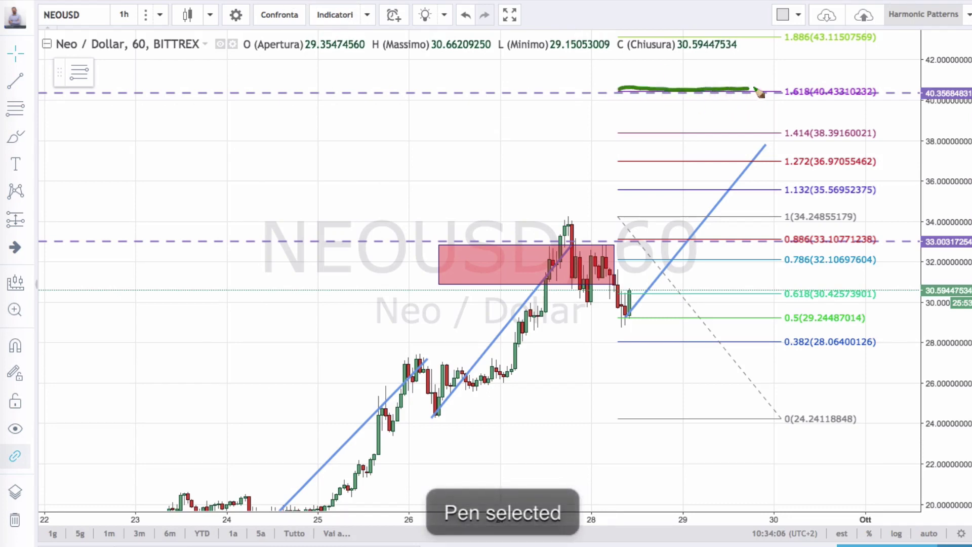
Step: Write '161.8' in green by the 1.618 level and add a second underline beneath its label
drag(805, 63, 807, 77)
mouse_move(821, 62)
mouse_down()
mouse_move(816, 76)
mouse_move(851, 77)
mouse_up()
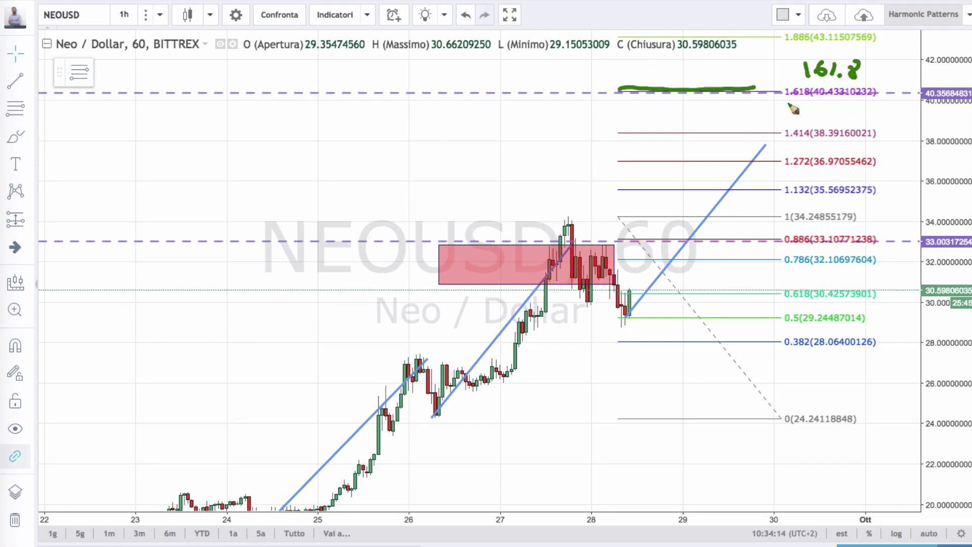
drag(786, 105, 868, 106)
Step: Handwrite 'O STRUTTURA 40$' above the 1.618 line, then return to the pointer
drag(278, 83, 332, 87)
mouse_move(323, 75)
mouse_down()
mouse_move(381, 87)
mouse_move(431, 85)
mouse_move(435, 72)
mouse_move(444, 84)
mouse_move(473, 87)
mouse_move(485, 77)
mouse_up()
mouse_move(513, 73)
mouse_down()
mouse_move(501, 87)
mouse_move(511, 92)
mouse_up()
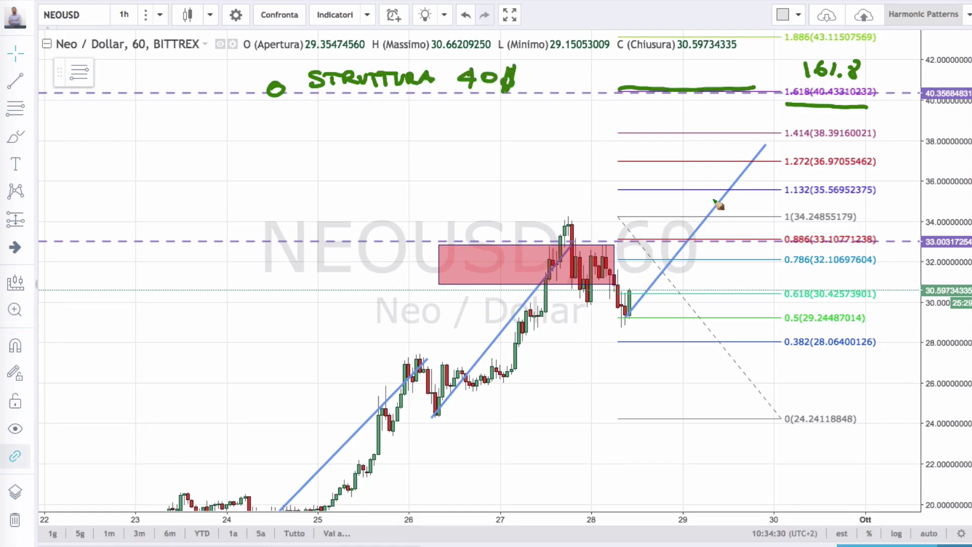
key(Escape)
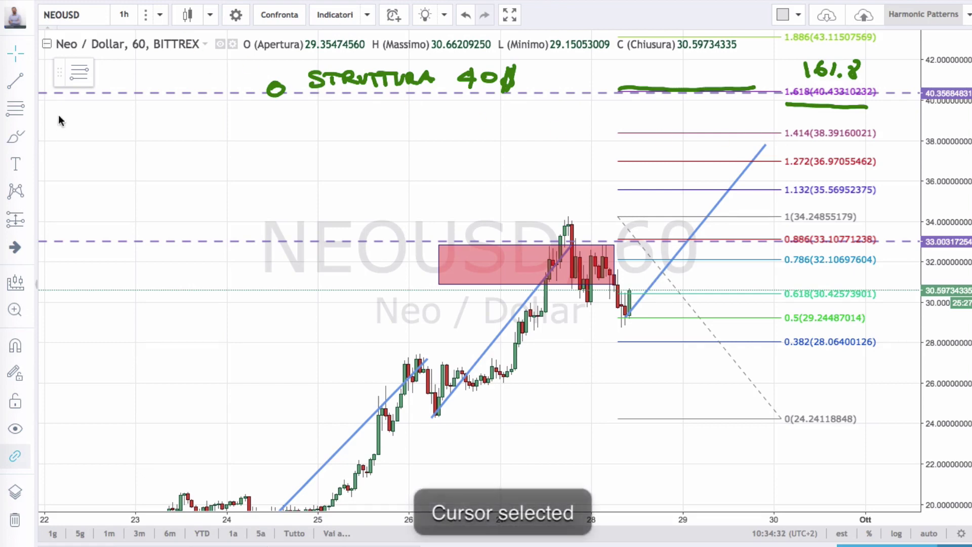
Step: Draw a red rectangle from the 1.618 level down to 1.272, plus a green arrow curving toward 1.132
click(29, 135)
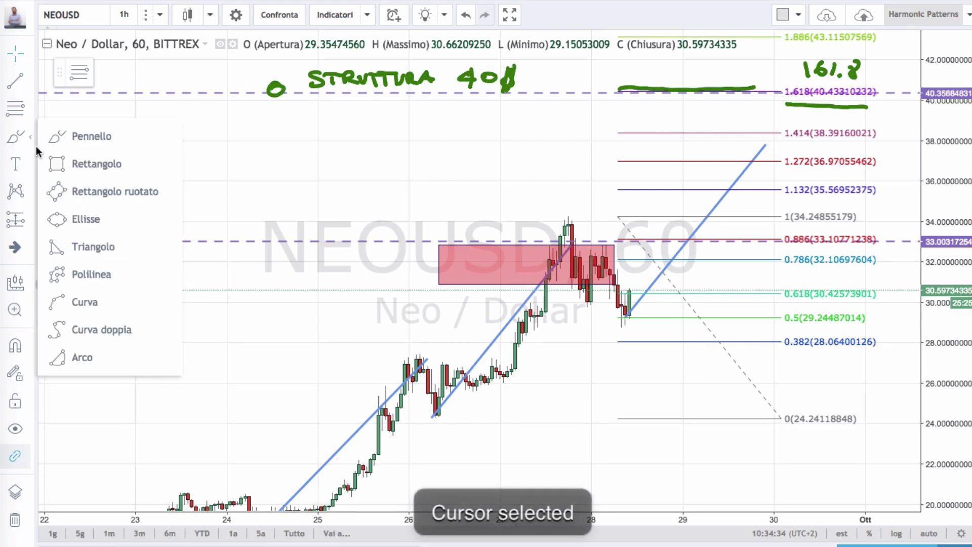
click(71, 158)
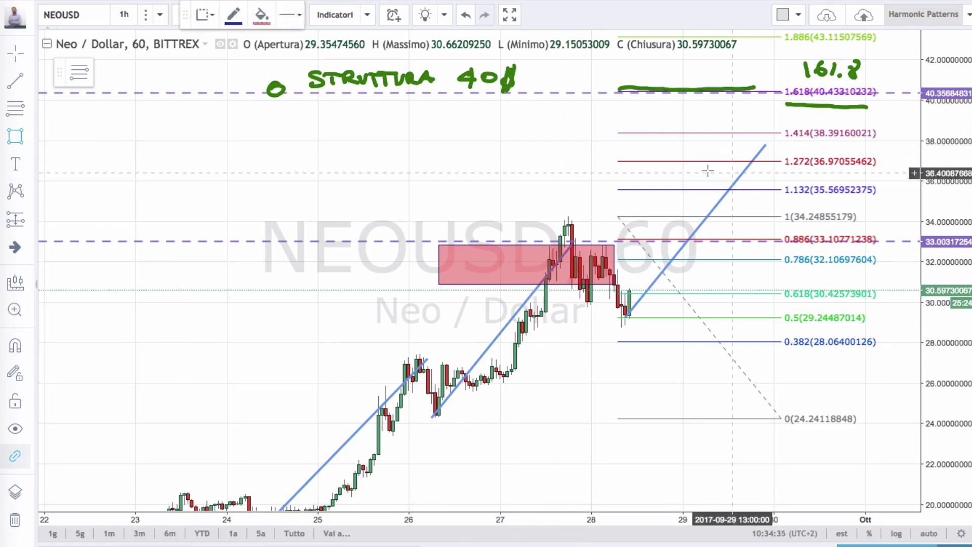
click(652, 94)
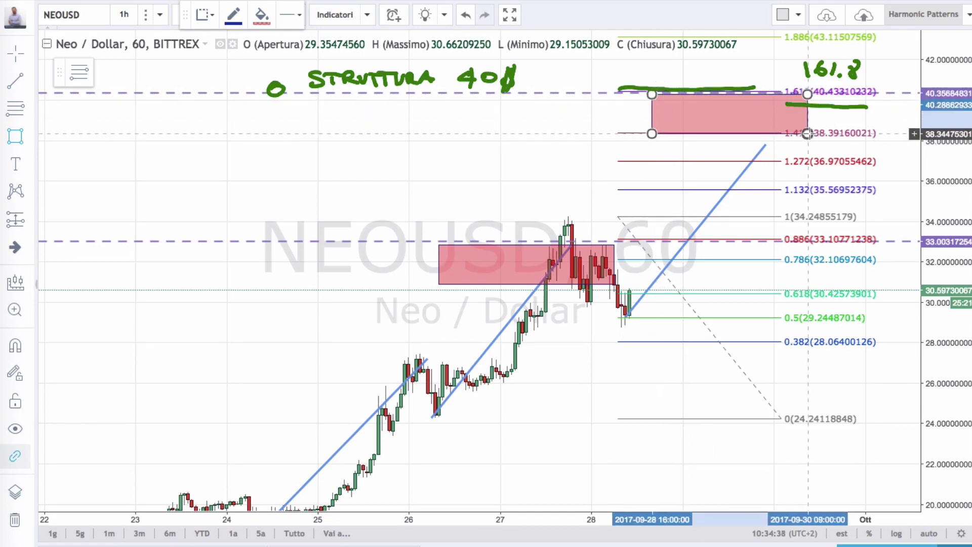
click(808, 138)
drag(808, 138, 811, 161)
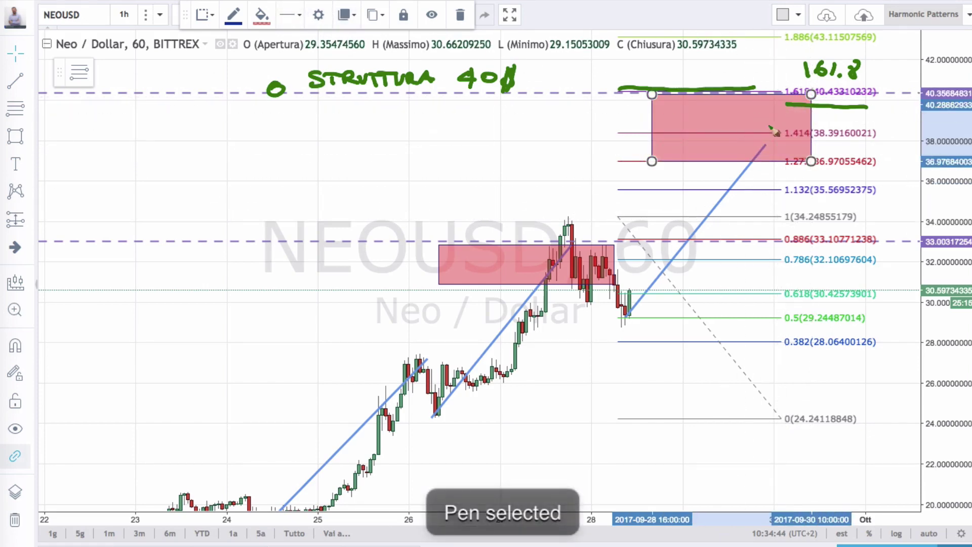
mouse_move(755, 127)
mouse_down()
mouse_move(809, 184)
mouse_move(820, 174)
mouse_up()
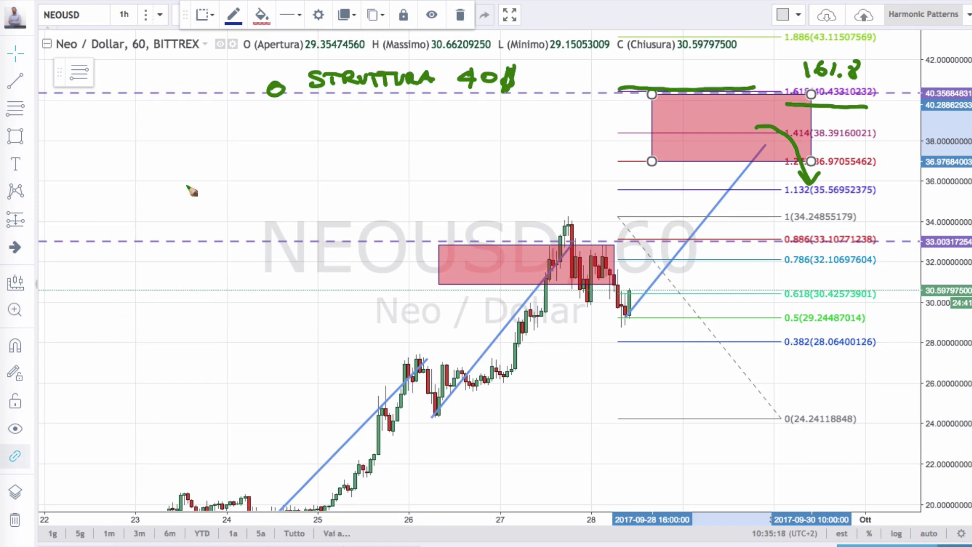
Step: Handwrite a green 'NEO' at the chart's upper left with an arrow pointing at it
mouse_move(121, 148)
mouse_down()
mouse_move(122, 177)
mouse_move(140, 175)
mouse_up()
mouse_move(141, 144)
mouse_down()
mouse_move(143, 178)
mouse_move(152, 161)
mouse_move(168, 174)
mouse_move(181, 148)
mouse_move(167, 196)
mouse_move(136, 128)
mouse_up()
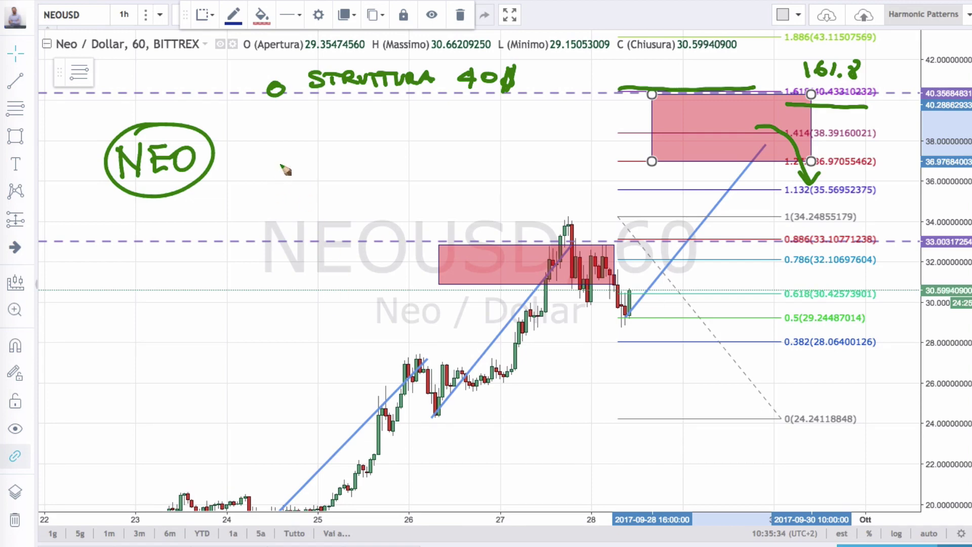
drag(226, 156, 282, 158)
drag(233, 145, 234, 169)
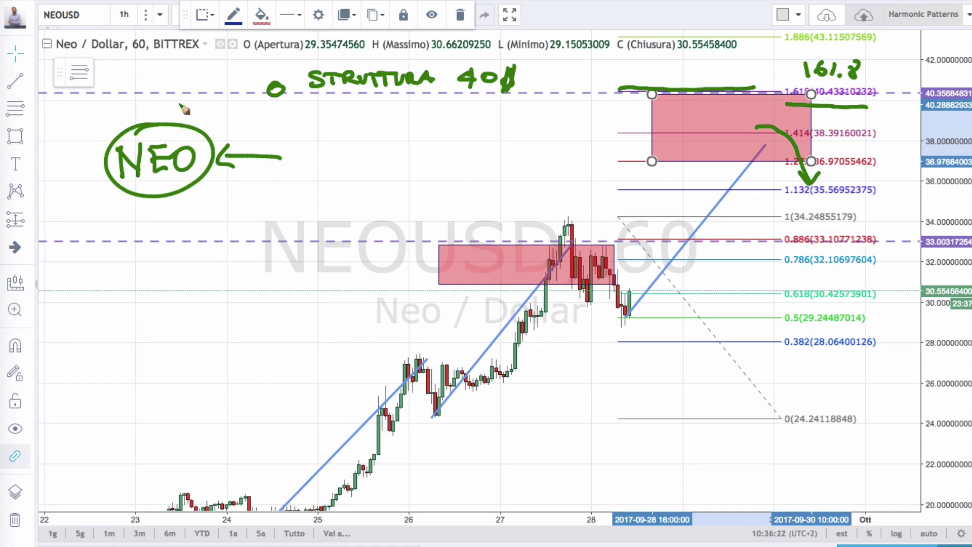
Step: Enclose the NEO note in a large green ellipse and handwrite 'ANALISI' beneath it
drag(180, 105, 158, 99)
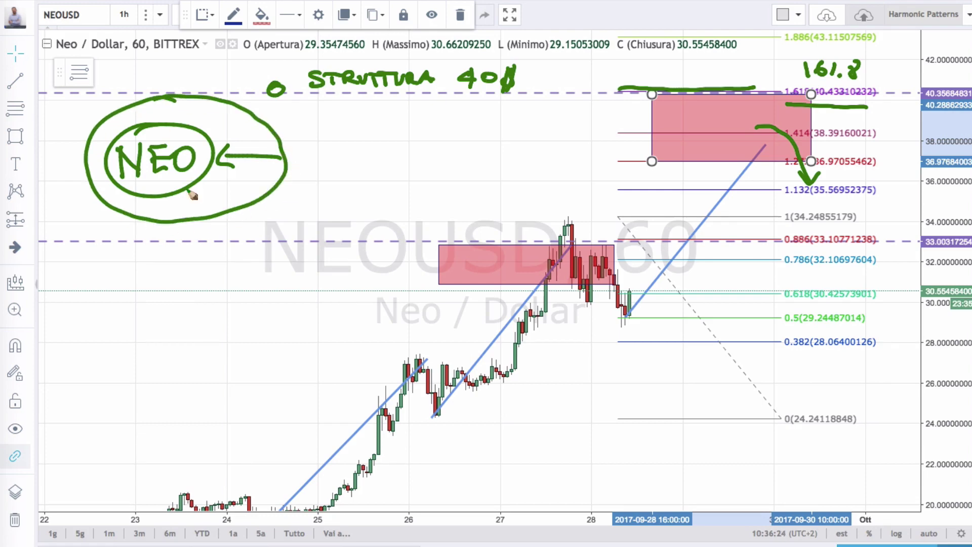
mouse_move(111, 274)
mouse_down()
mouse_move(129, 273)
mouse_move(130, 260)
mouse_move(155, 252)
mouse_move(184, 273)
mouse_move(206, 273)
mouse_up()
drag(208, 251, 215, 274)
drag(230, 254, 231, 279)
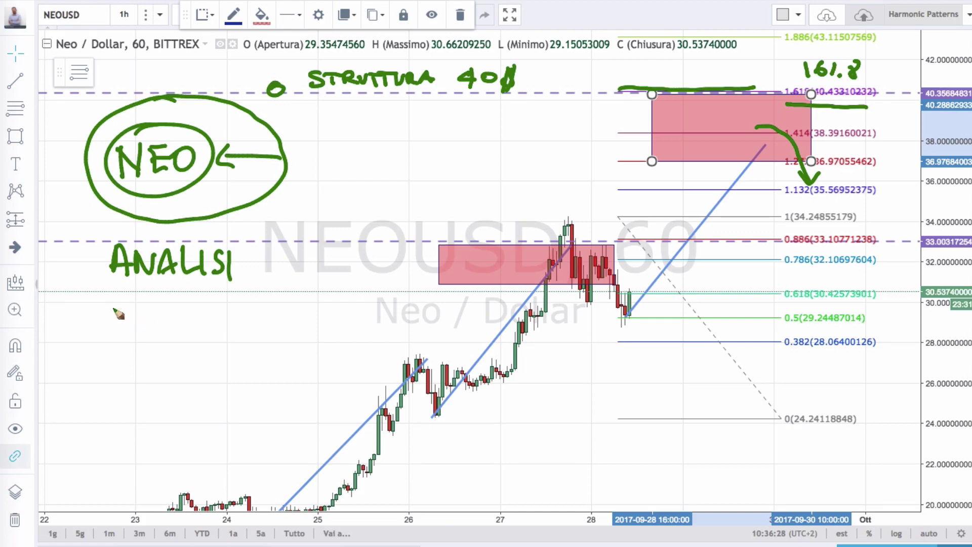
Step: Handwrite 'FONDAMENTALE' in green below 'ANALISI'
mouse_move(106, 303)
mouse_down()
mouse_move(115, 329)
mouse_move(126, 313)
mouse_up()
mouse_move(138, 305)
mouse_down()
mouse_move(161, 304)
mouse_move(172, 327)
mouse_move(218, 328)
mouse_move(264, 306)
mouse_up()
mouse_move(256, 307)
mouse_down()
mouse_move(256, 327)
mouse_move(272, 327)
mouse_up()
drag(263, 320, 296, 327)
drag(287, 317, 295, 317)
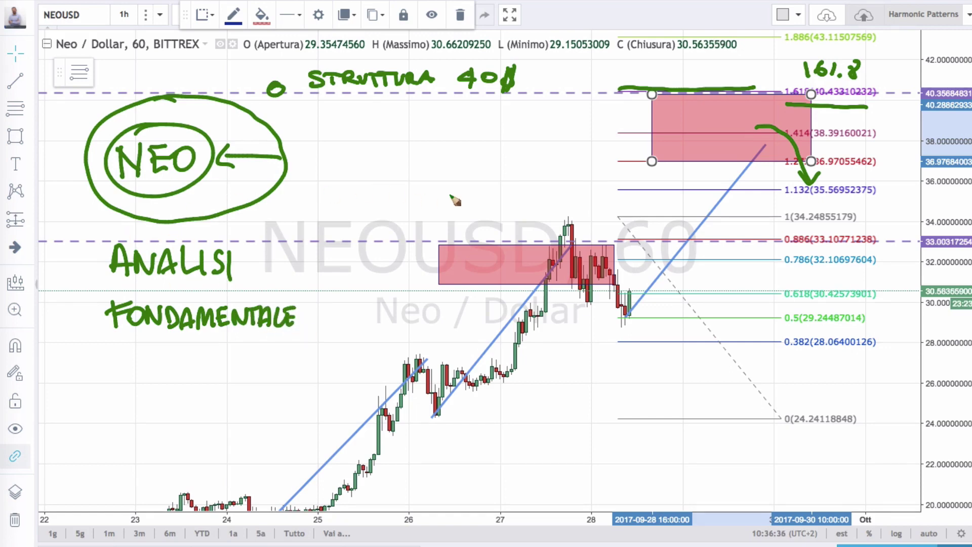